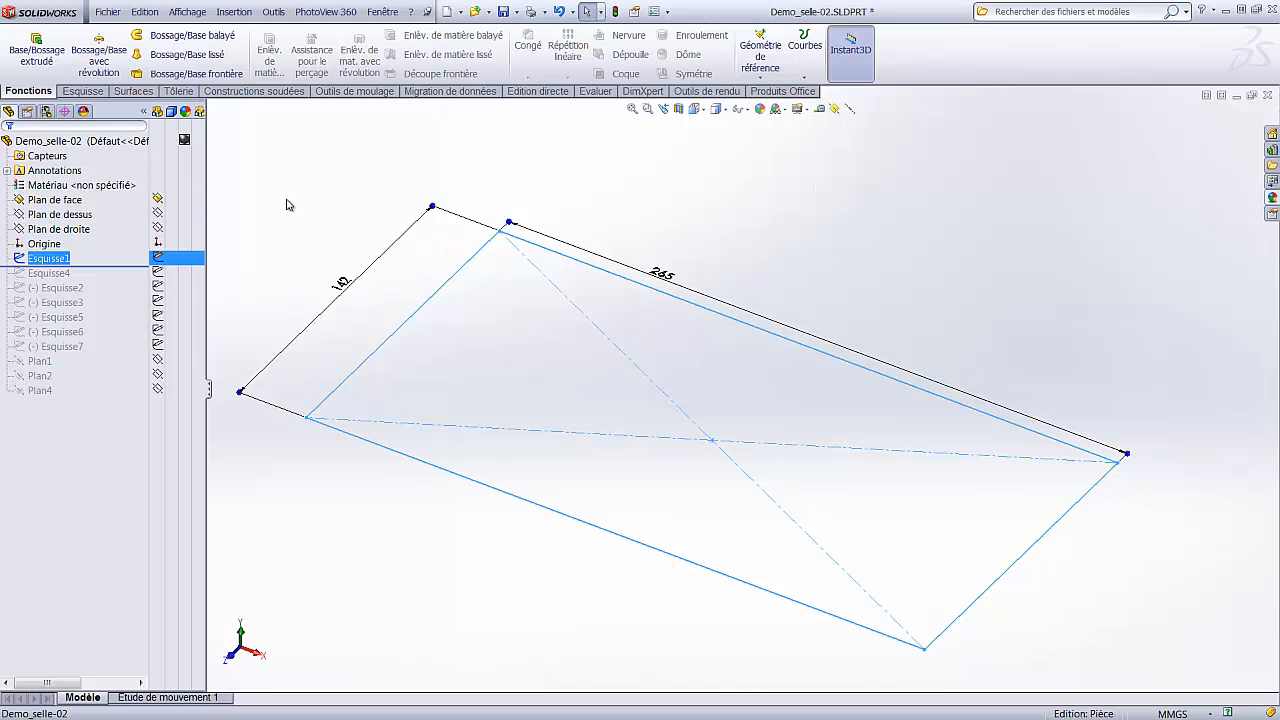
- Roll the feature history forward to include Esquisse4 and display the dimensions of its vertical rectangle
drag(104, 270, 100, 281)
middle_drag(346, 211, 340, 141)
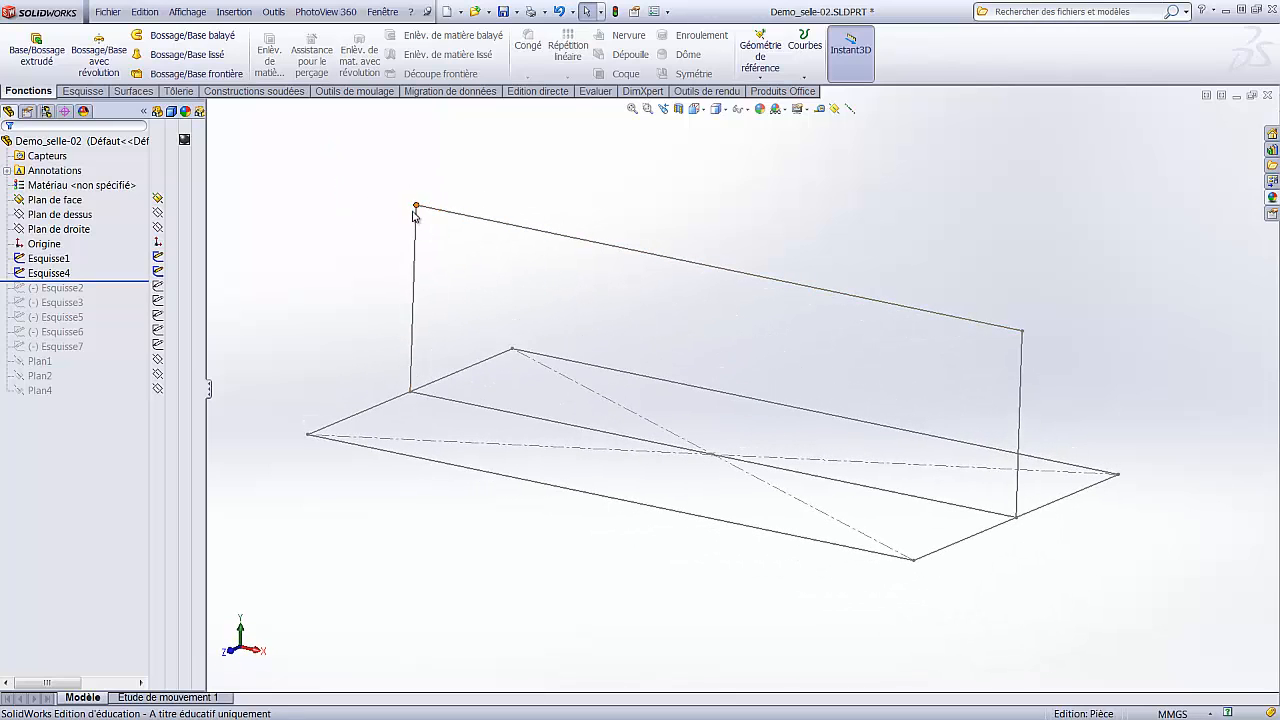
click(57, 271)
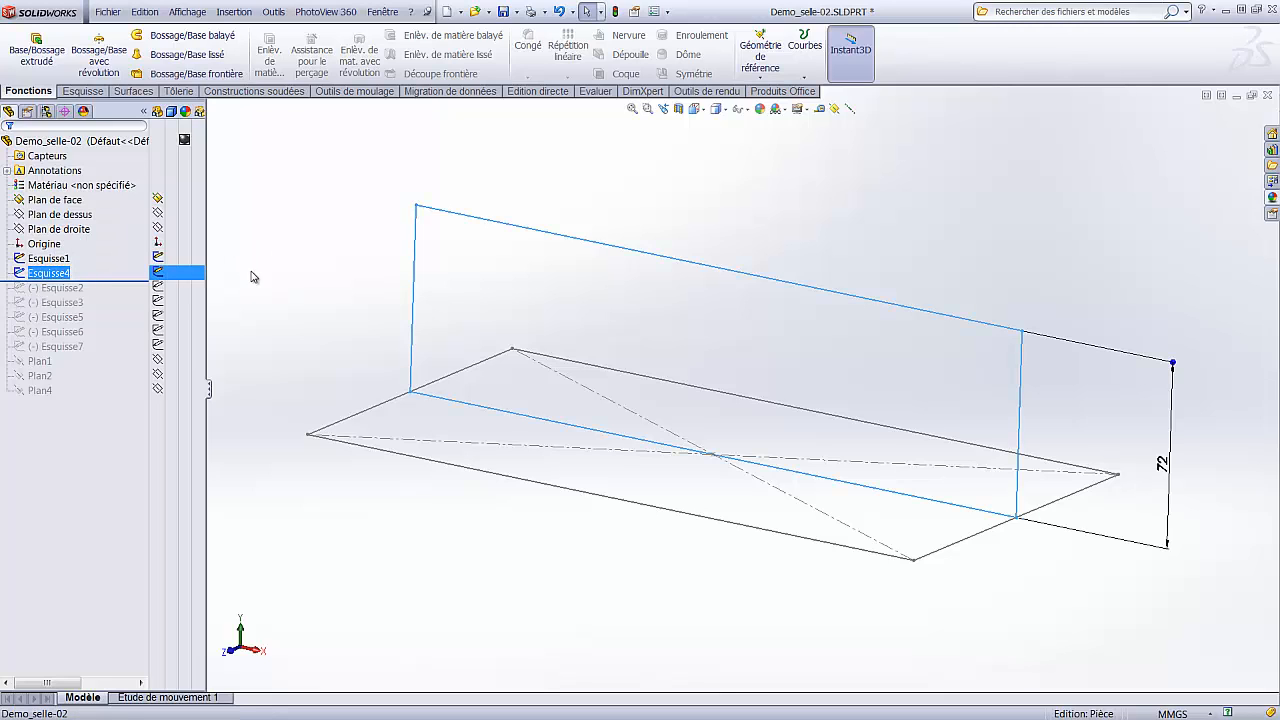
click(323, 318)
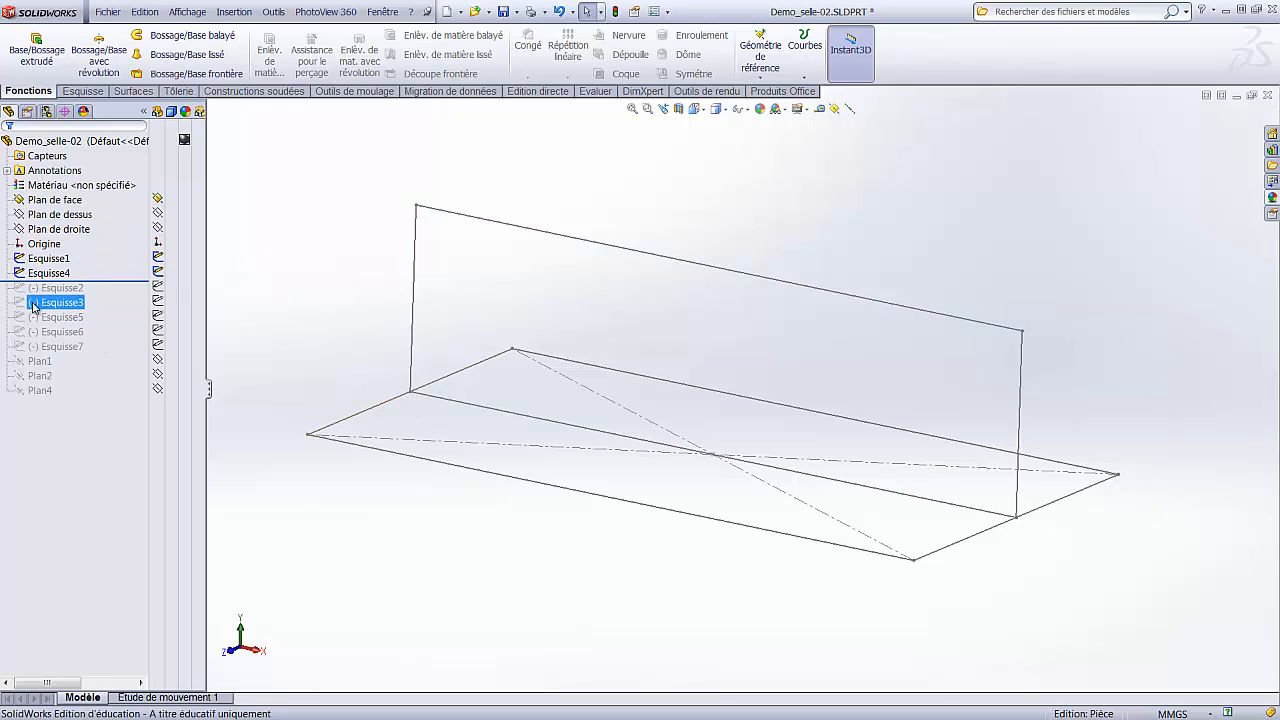
click(143, 271)
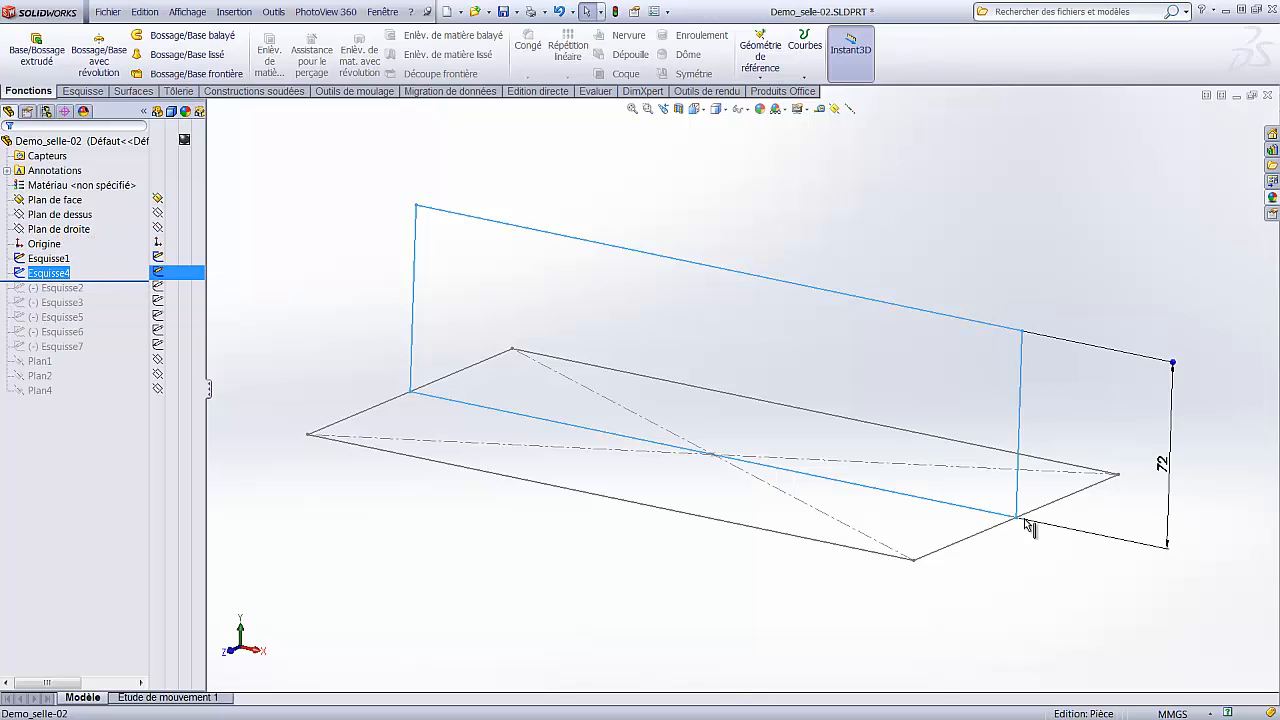
- Edit Esquisse4, dimension the length of the rectangle's upper horizontal line, and exit the sketch
right_click(35, 274)
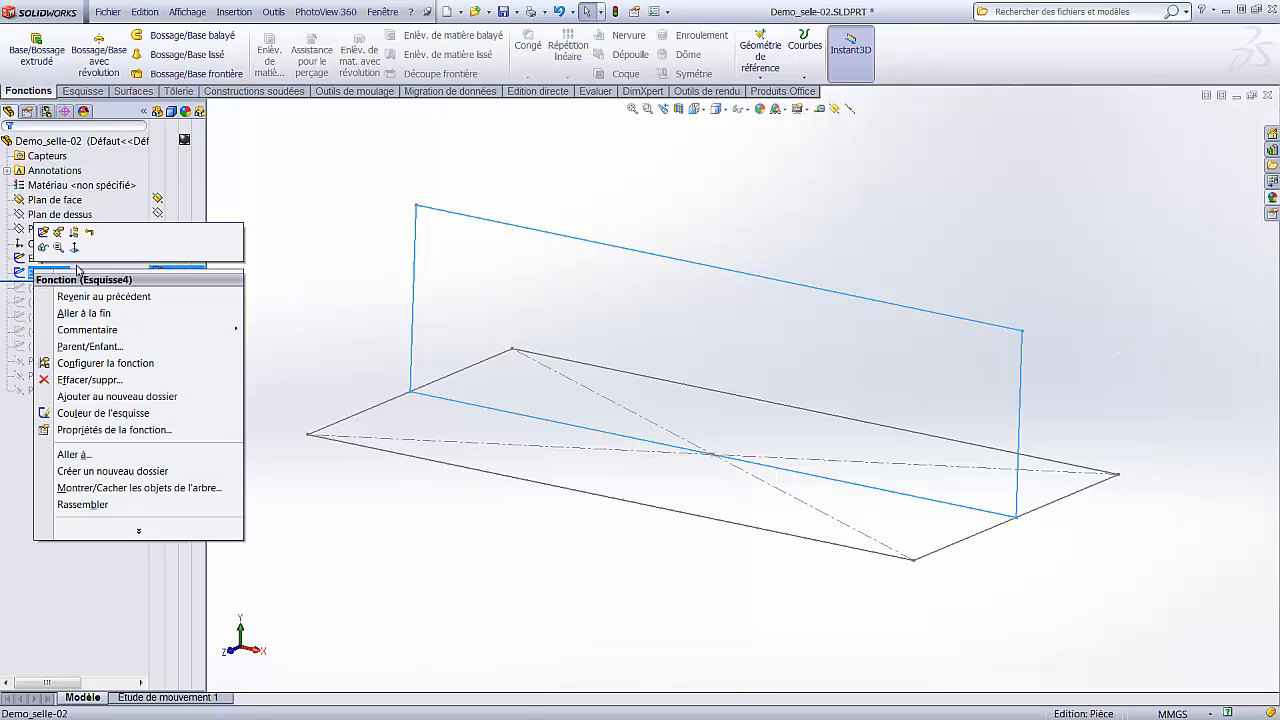
click(45, 236)
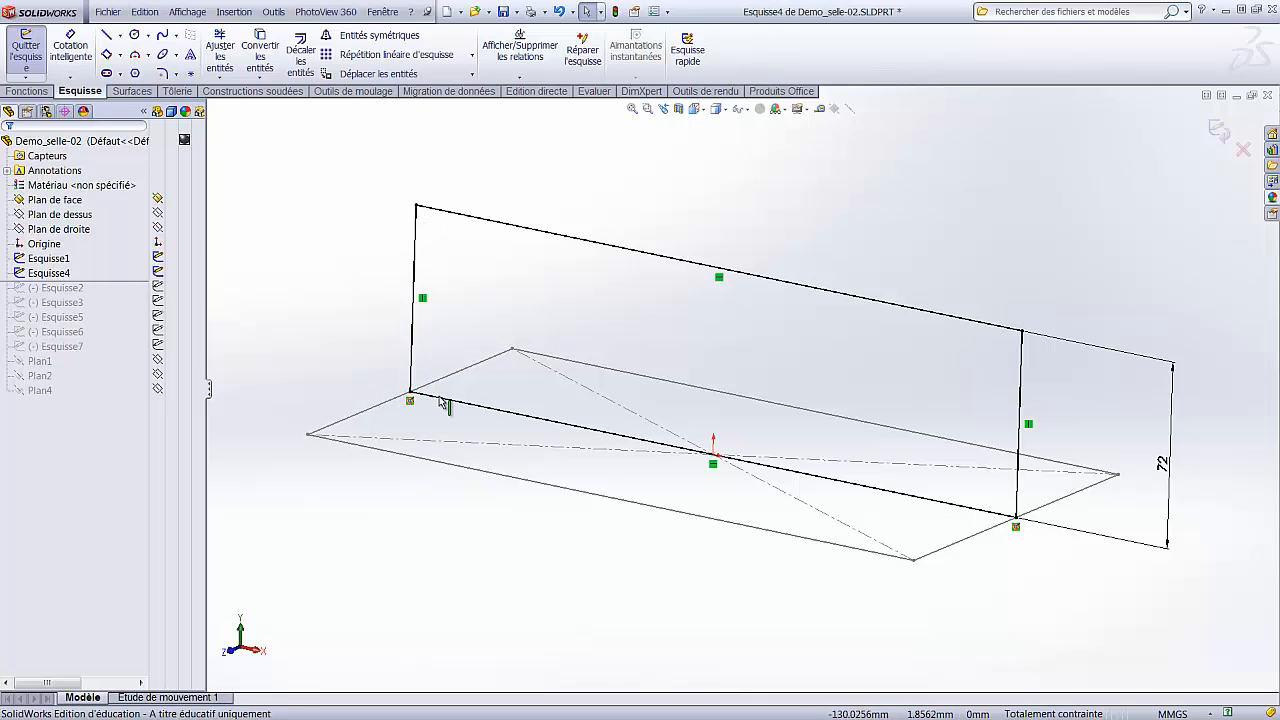
click(70, 45)
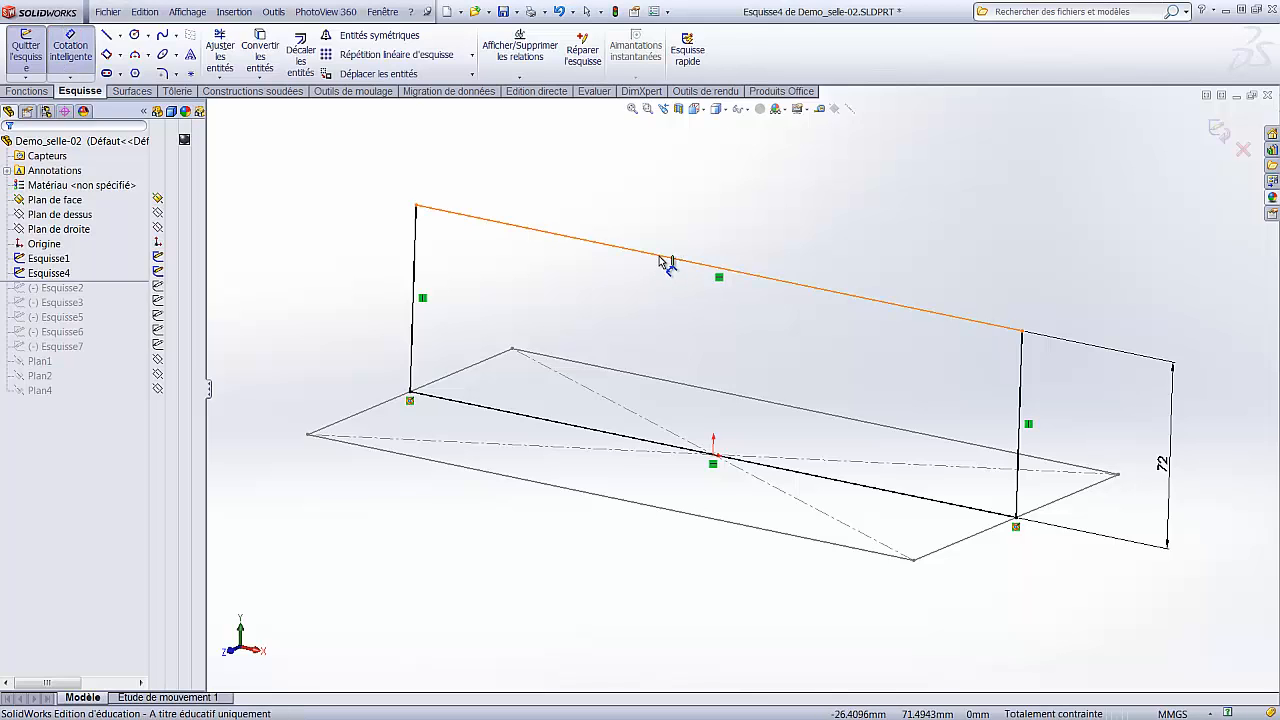
click(668, 268)
click(672, 209)
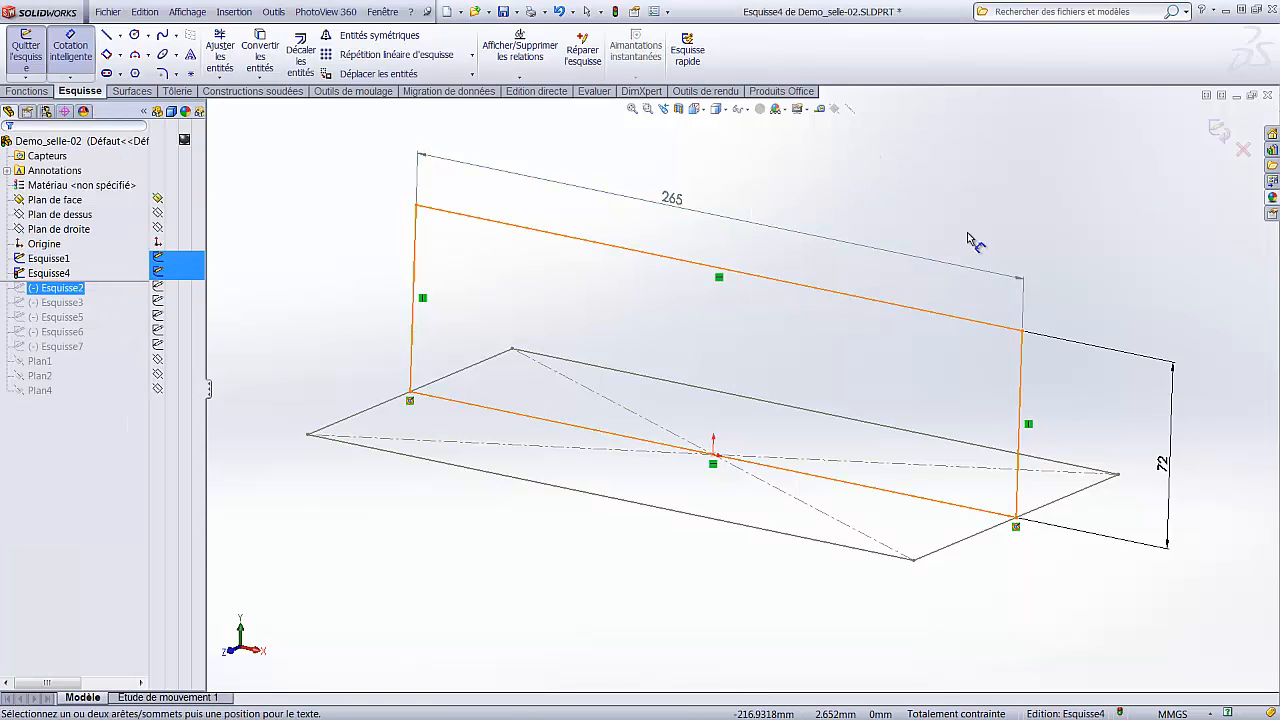
key(Escape)
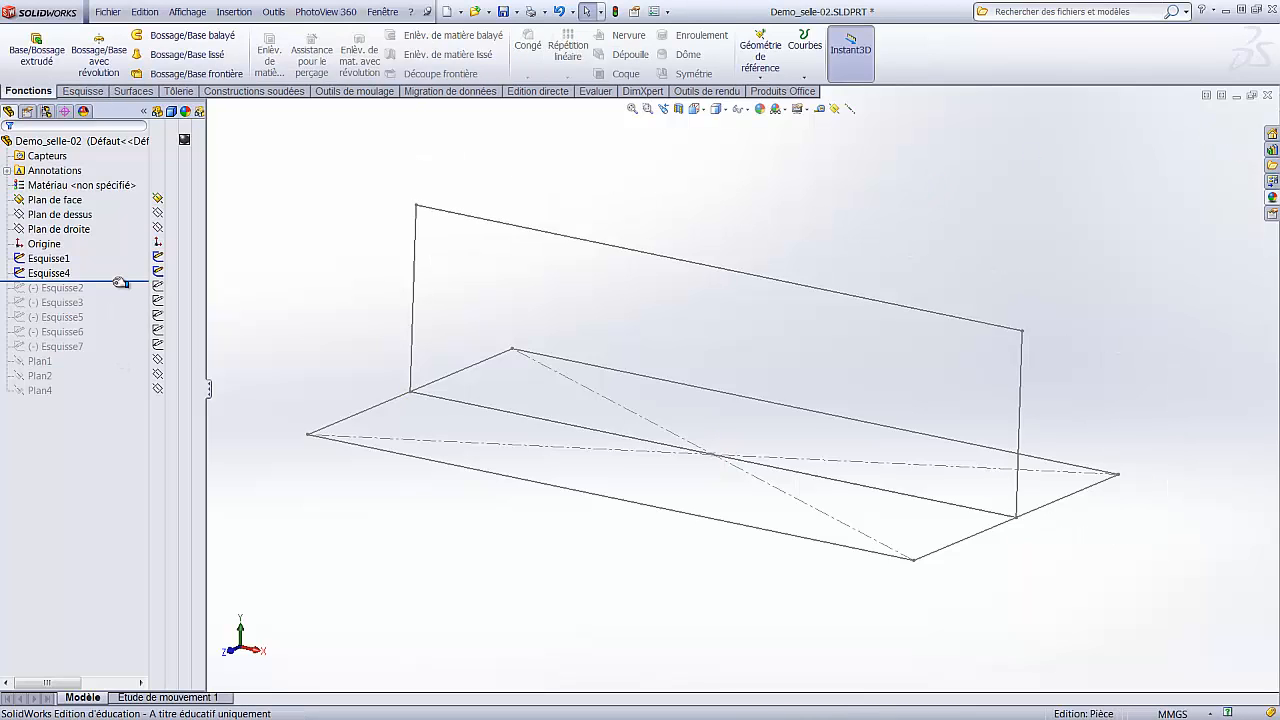
- Roll the feature history forward to include Esquisse2, which holds the saddle's top-view image, and select that sketch
drag(119, 283, 120, 293)
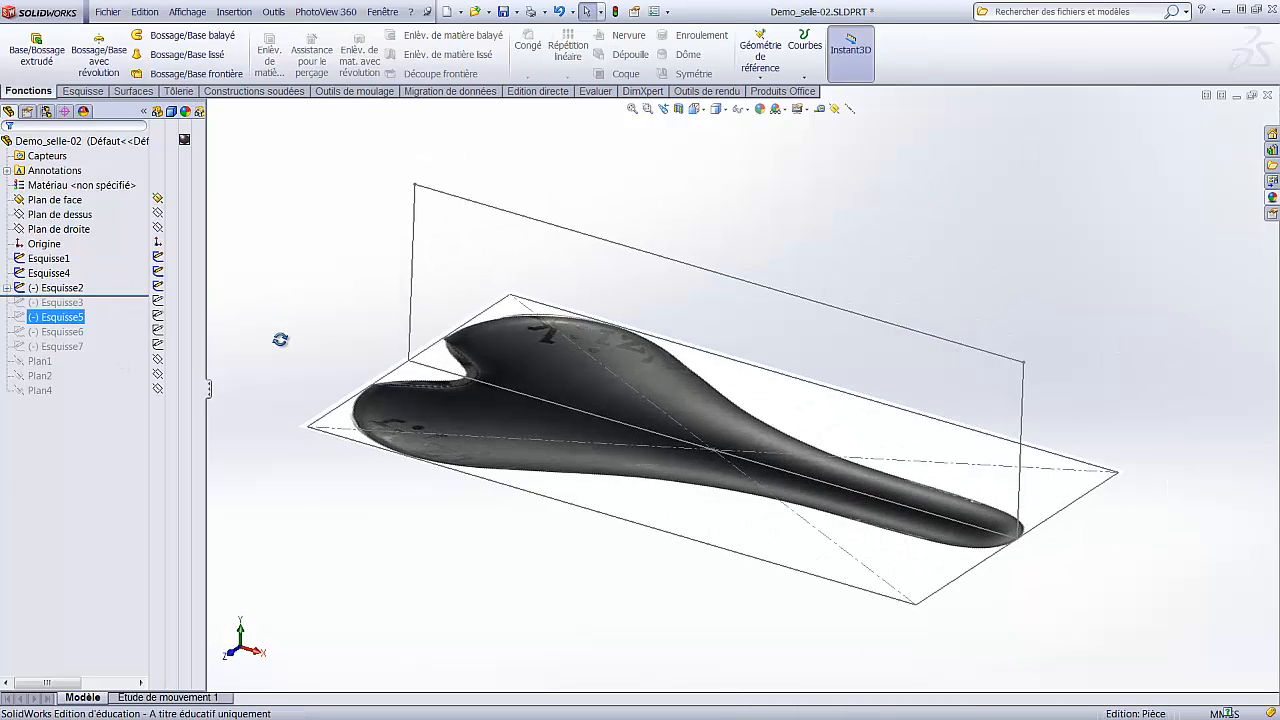
click(74, 289)
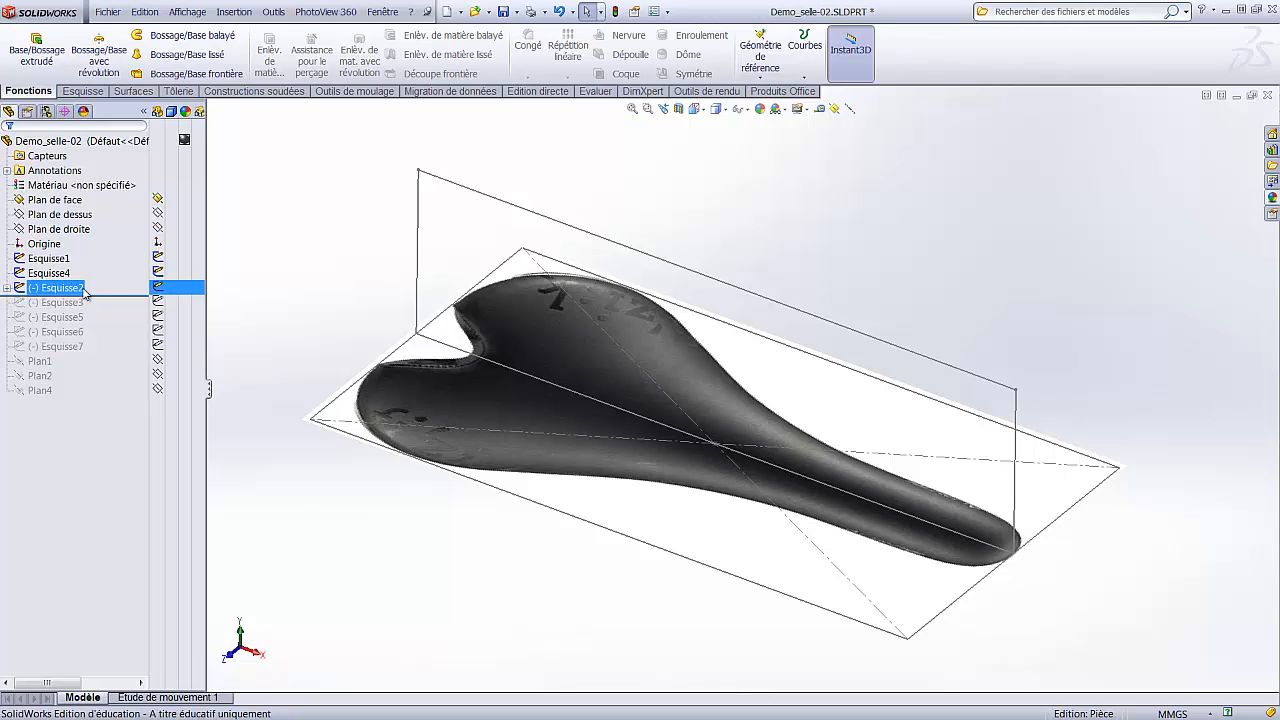
click(274, 12)
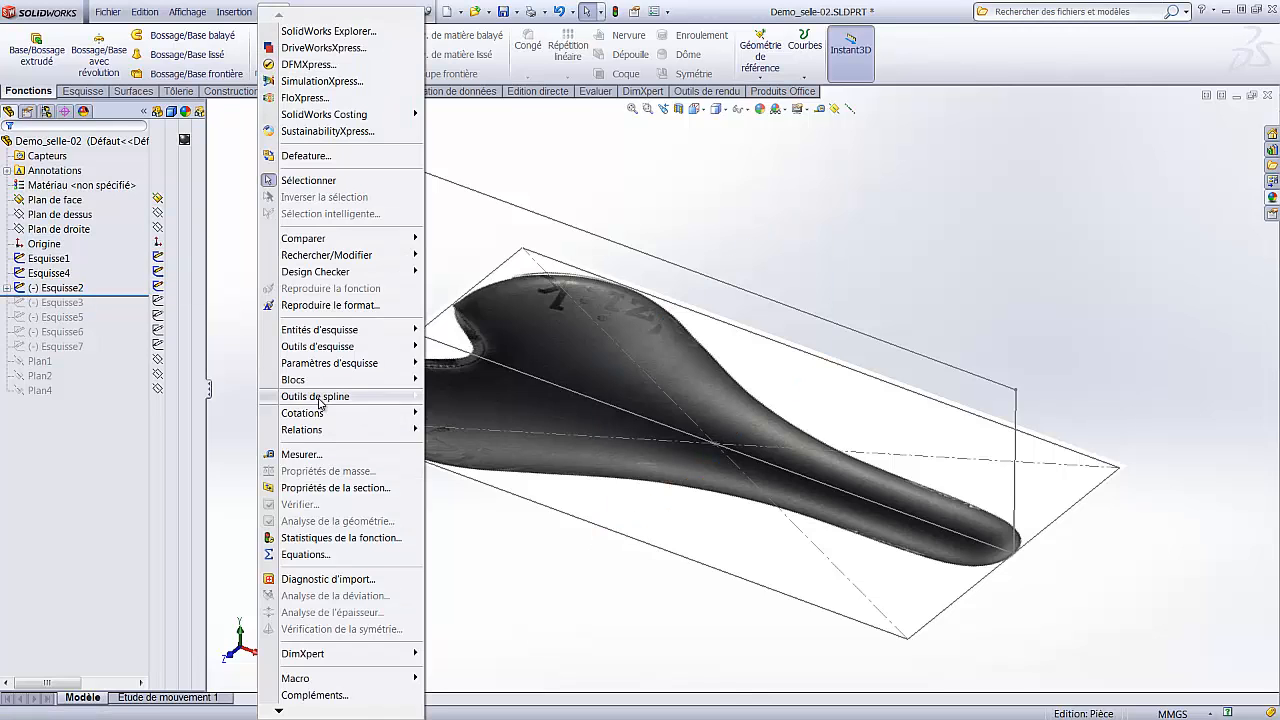
mouse_move(320, 352)
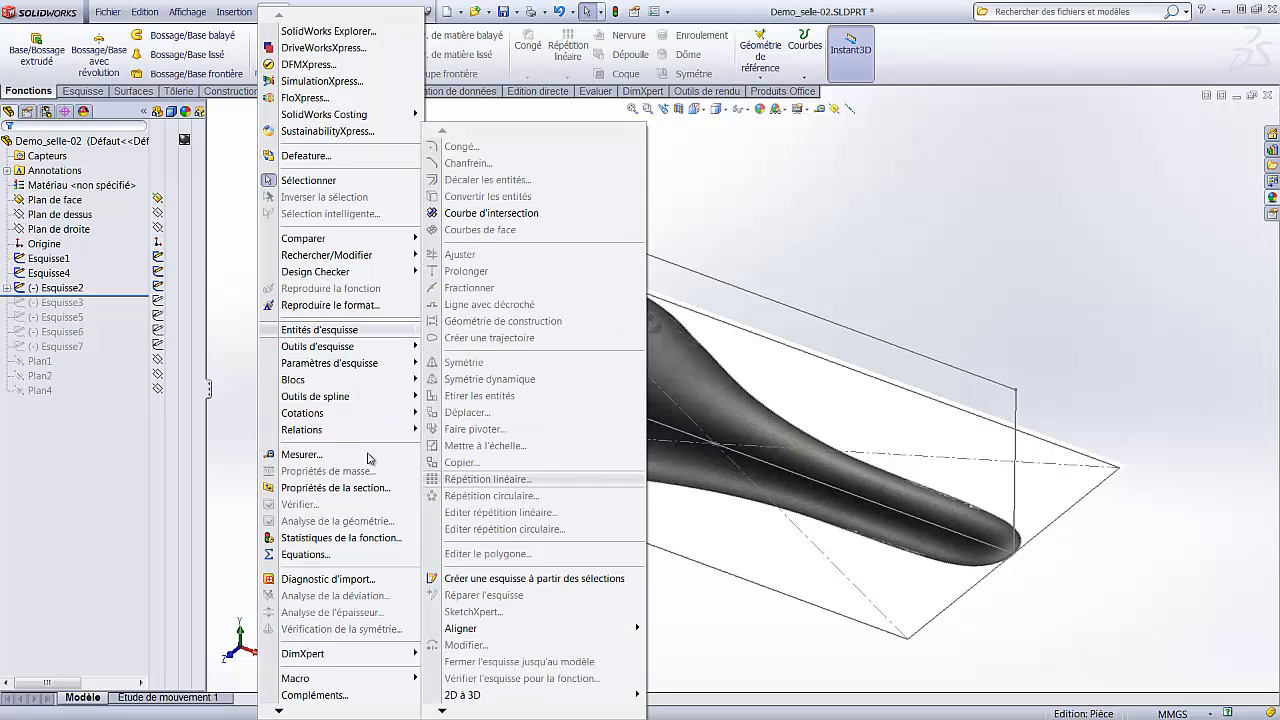
mouse_move(441, 712)
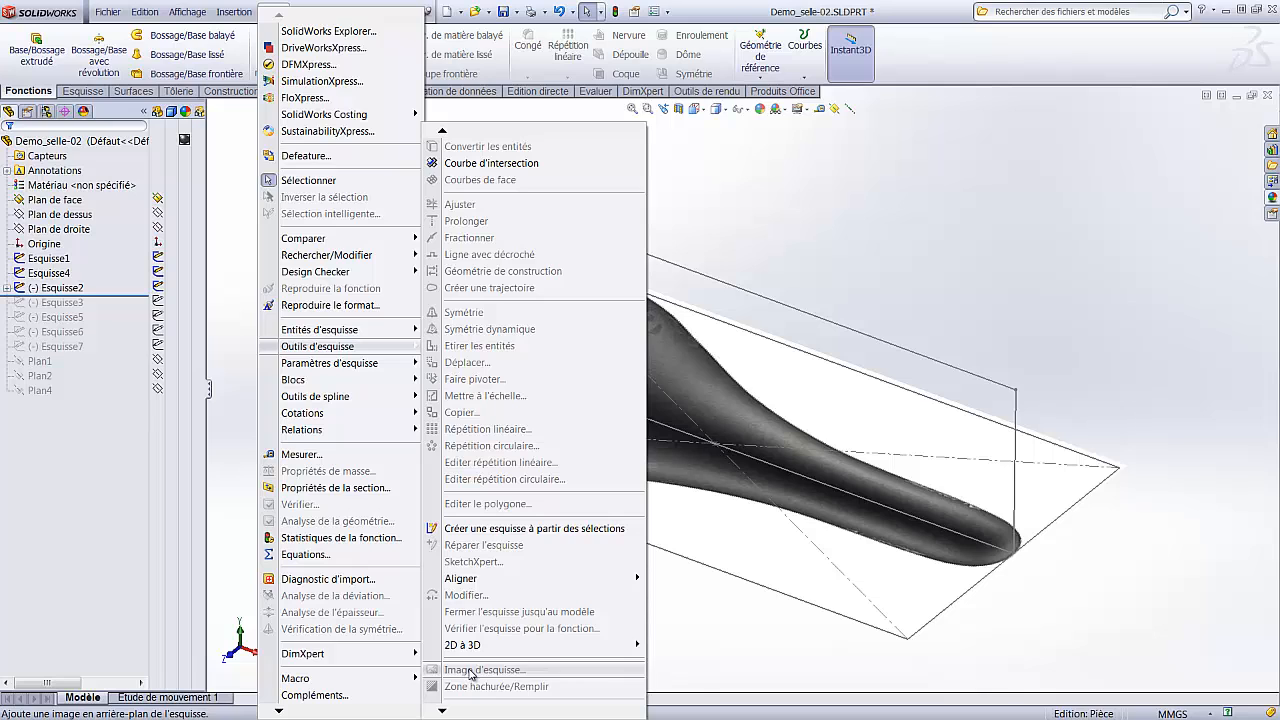
click(786, 180)
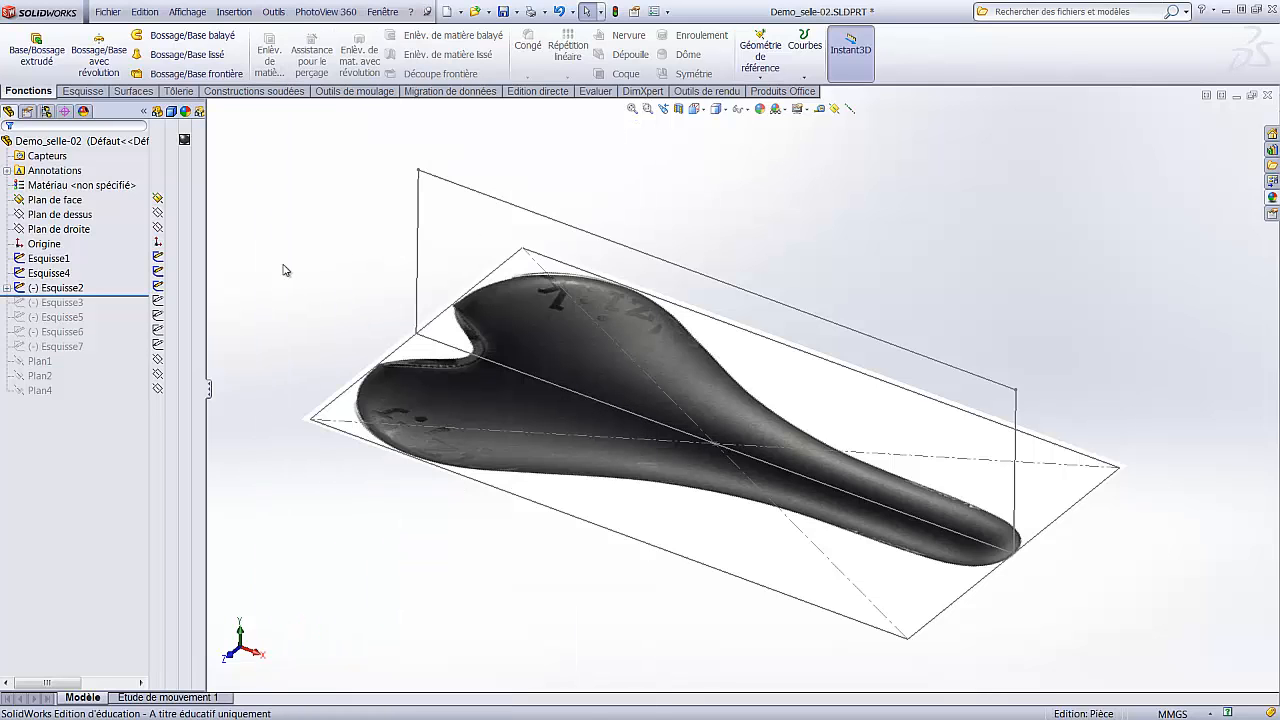
- Roll the feature history forward to include Esquisse3 with the saddle's side-view image
middle_drag(265, 297, 273, 245)
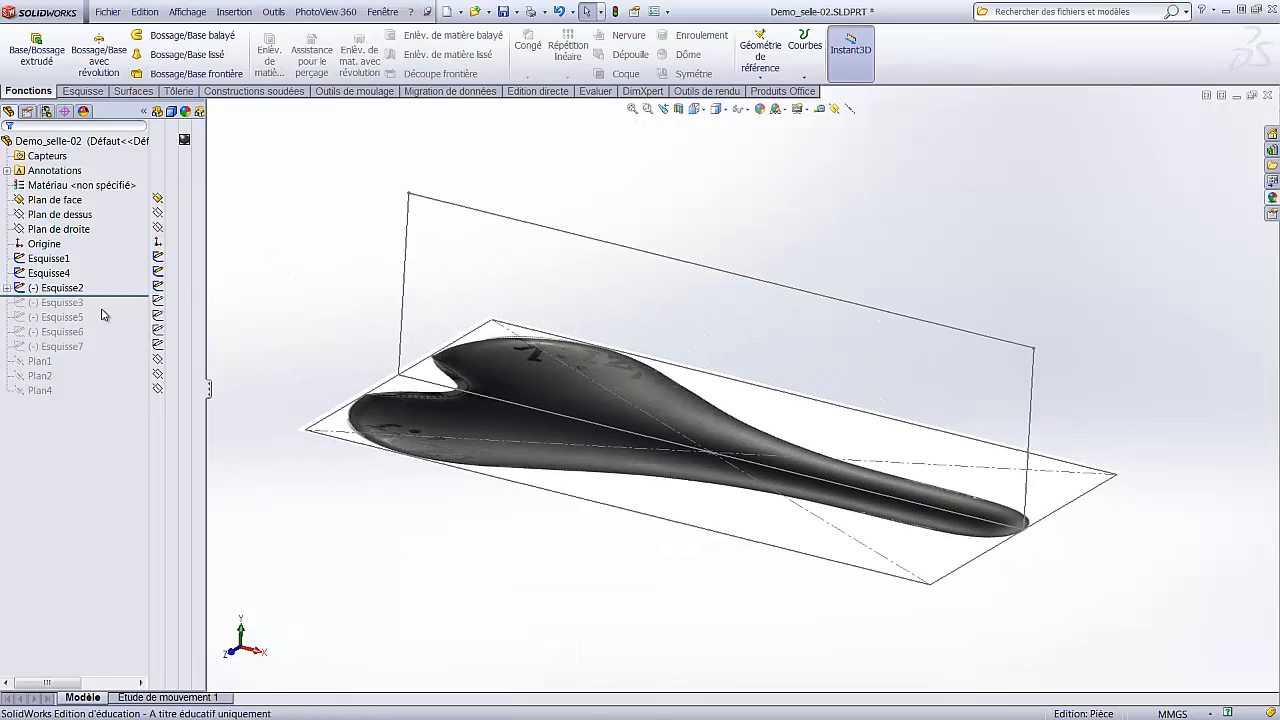
drag(112, 297, 112, 310)
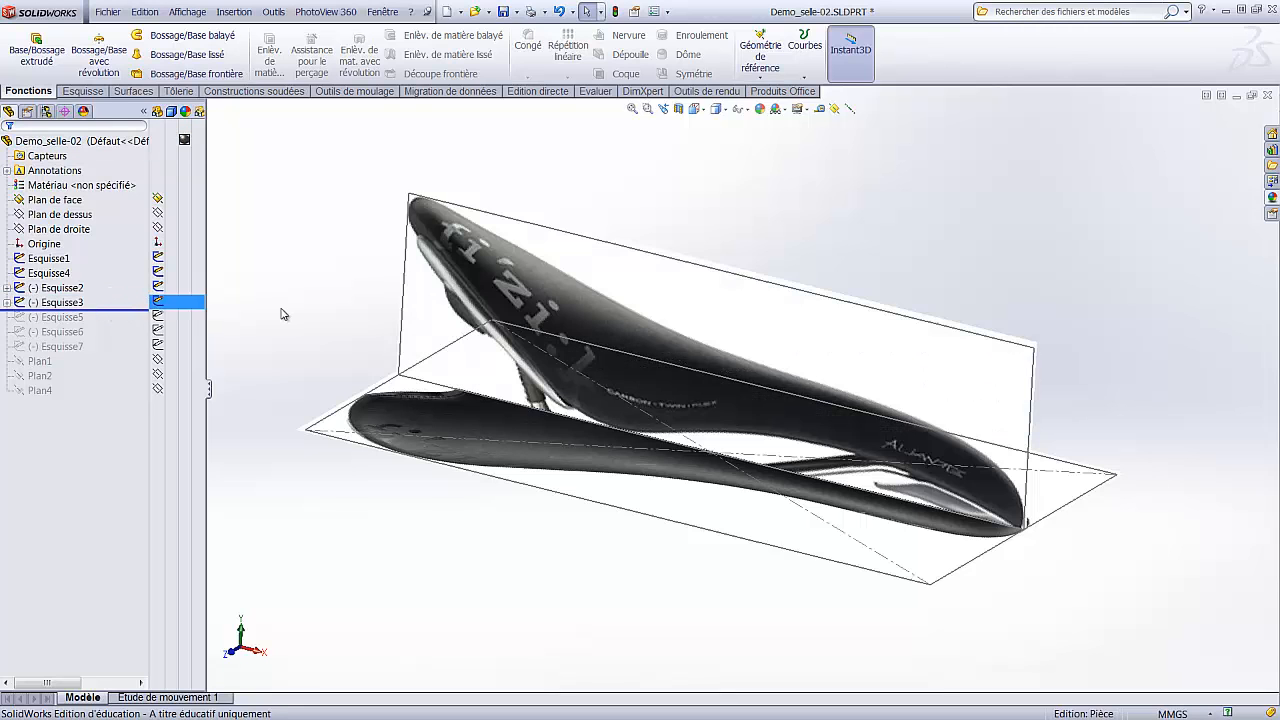
middle_drag(333, 261, 420, 420)
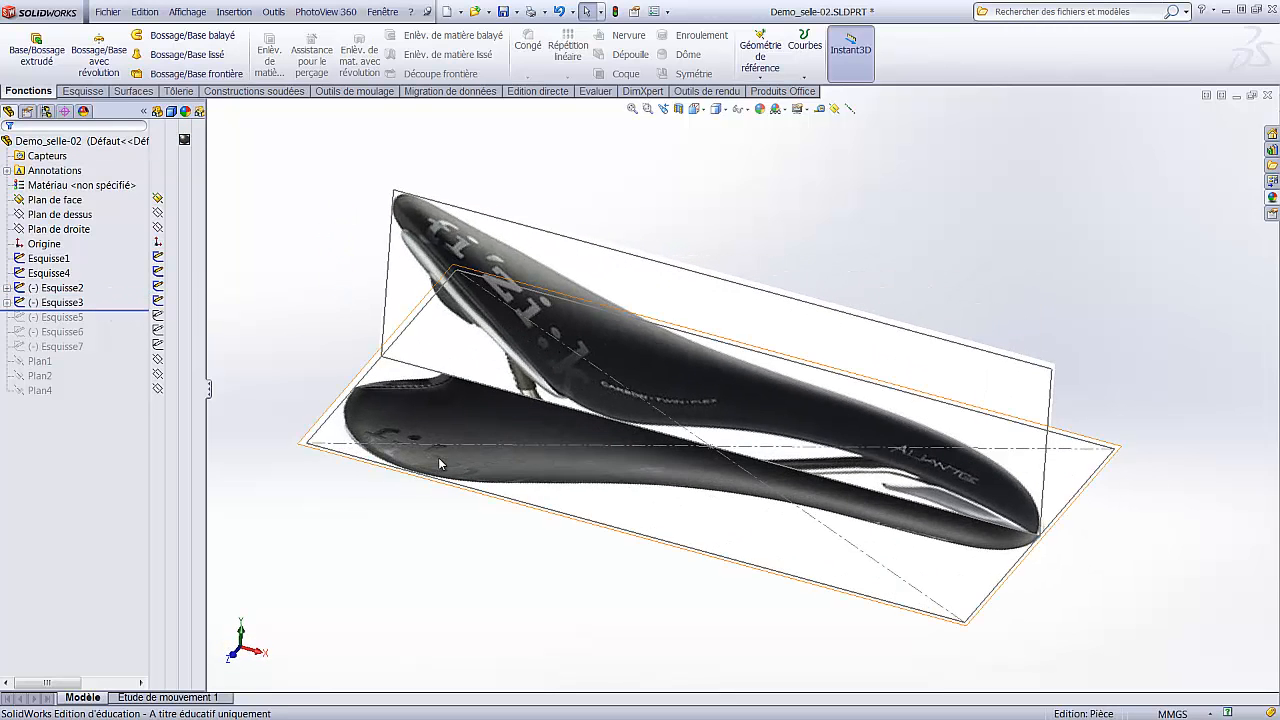
- Roll the feature history forward to include Esquisse5 and select its spline along the saddle's upper profile
drag(124, 310, 117, 326)
middle_drag(269, 277, 474, 263)
double_click(502, 263)
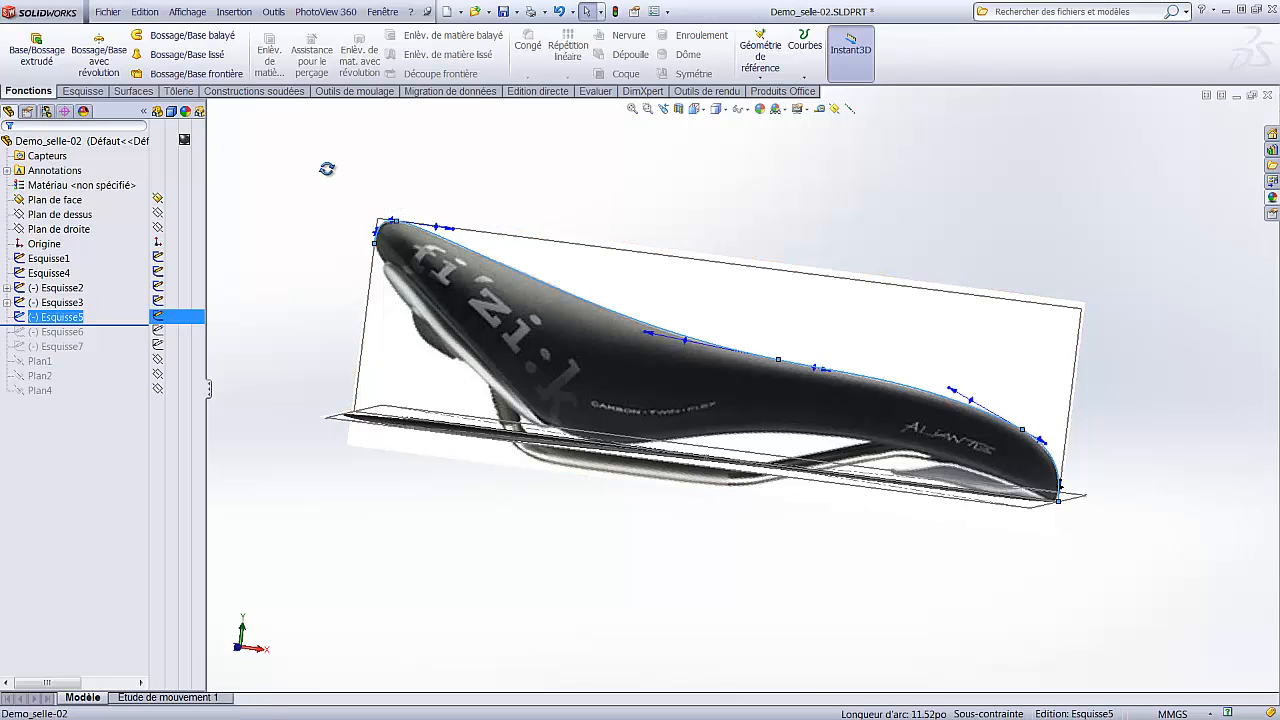
- Examine how the Esquisse5 spline follows the saddle's upper contour and ends at the nose, including its tangency handles
mouse_move(328, 170)
middle_down()
mouse_move(361, 176)
mouse_move(351, 183)
mouse_move(366, 203)
middle_up()
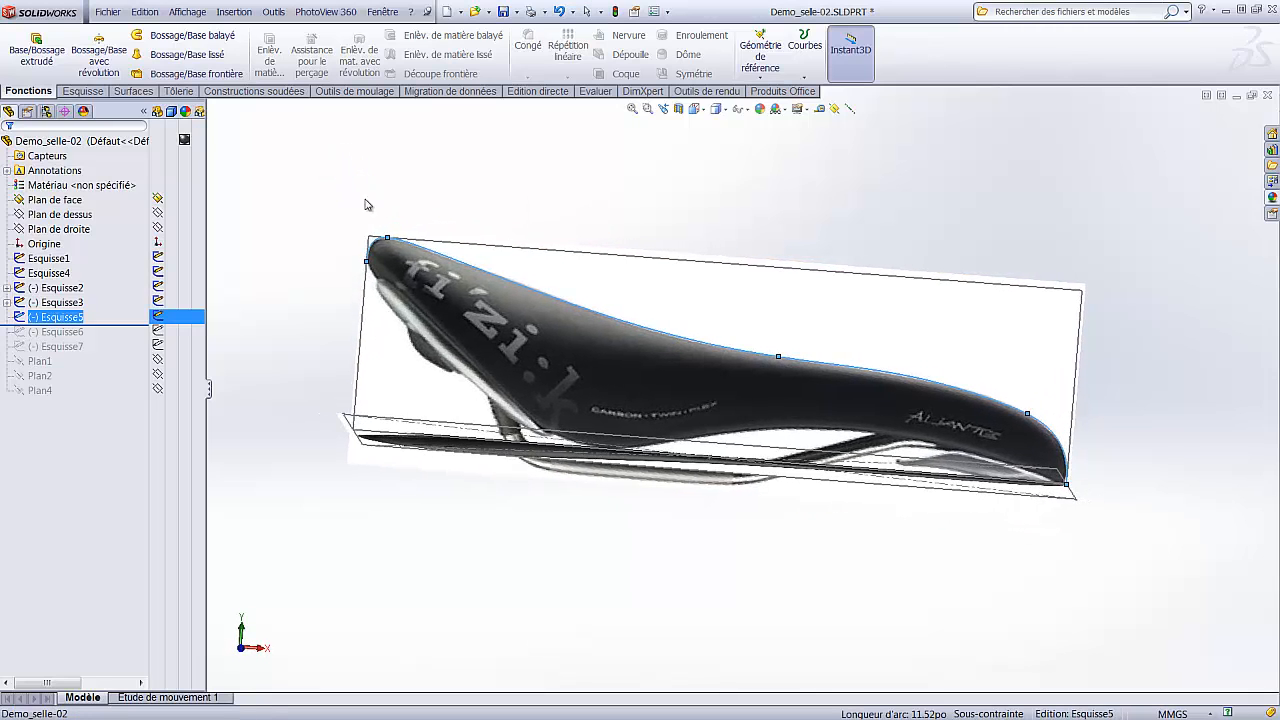
scroll(1083, 398, down, 5)
scroll(1080, 397, down, 3)
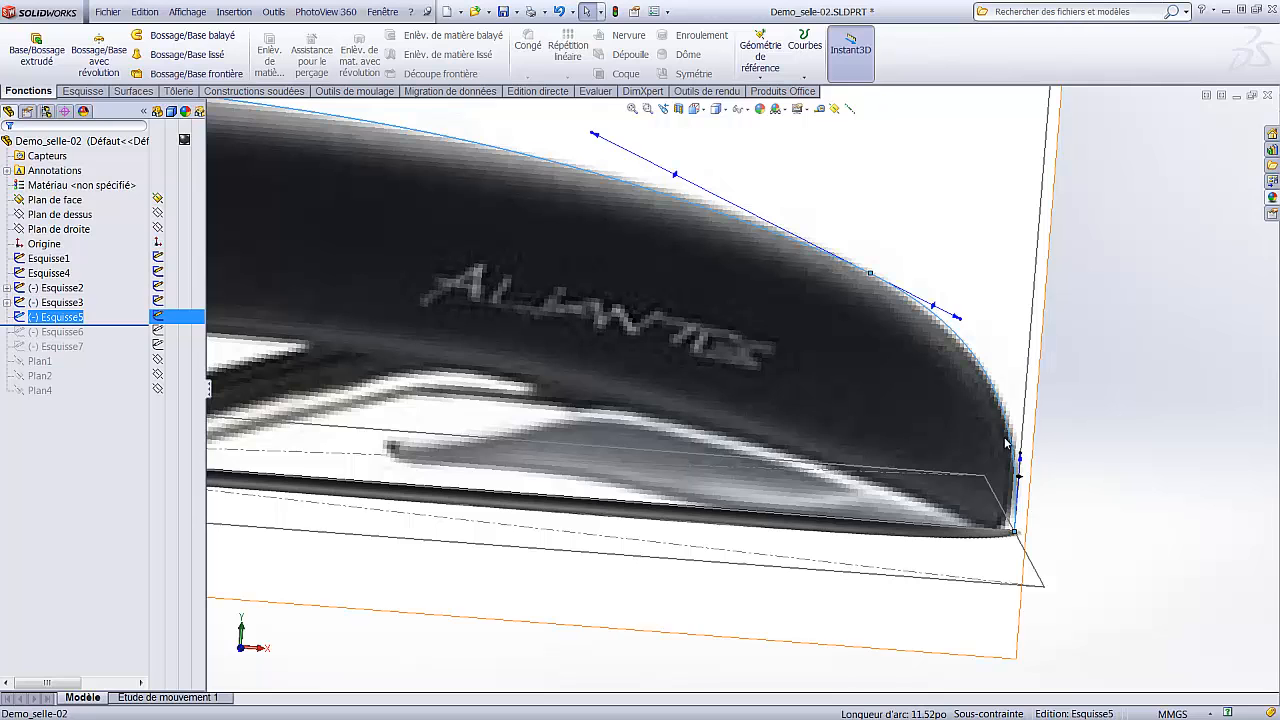
scroll(977, 431, up, 1)
scroll(925, 360, up, 6)
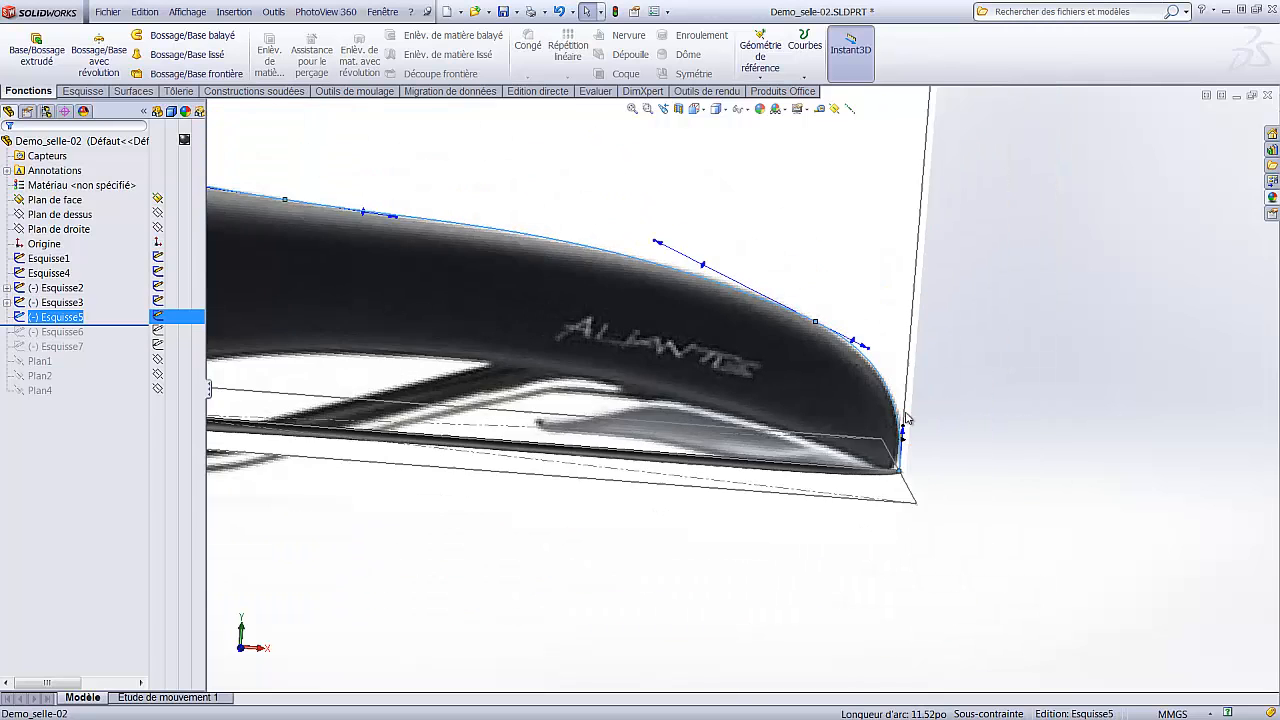
middle_drag(438, 368, 458, 412)
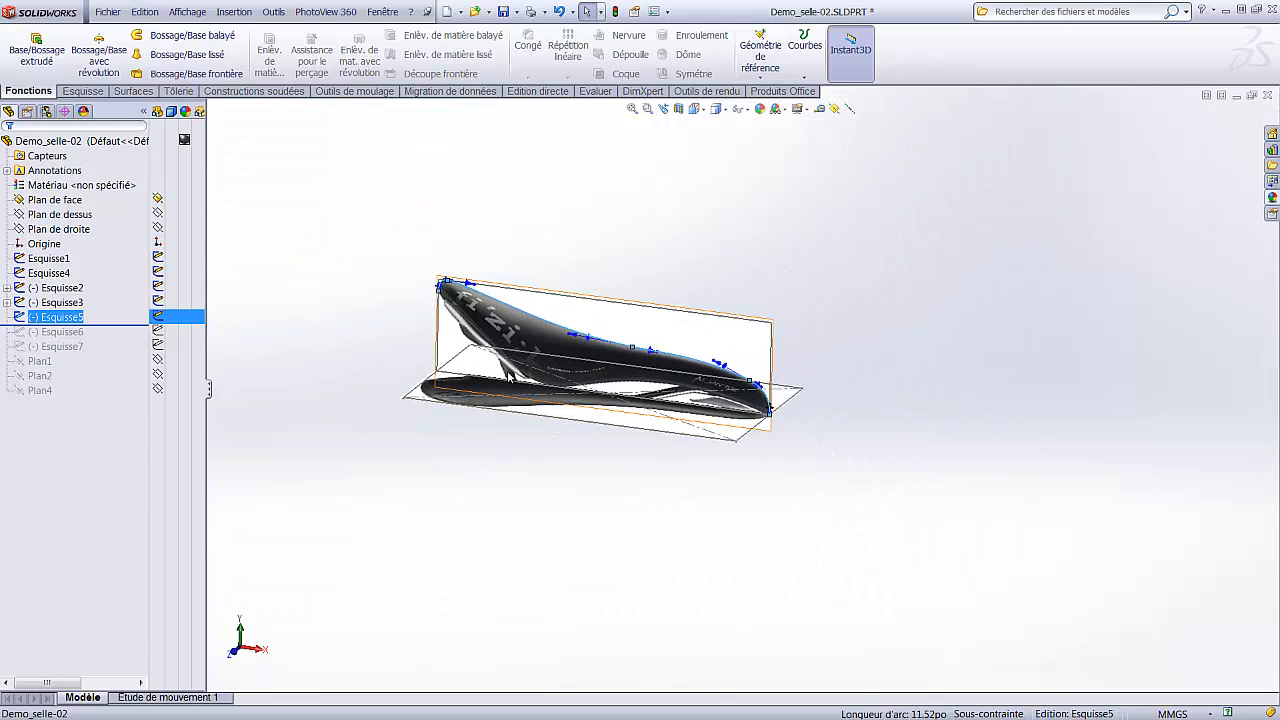
scroll(503, 373, down, 3)
click(361, 285)
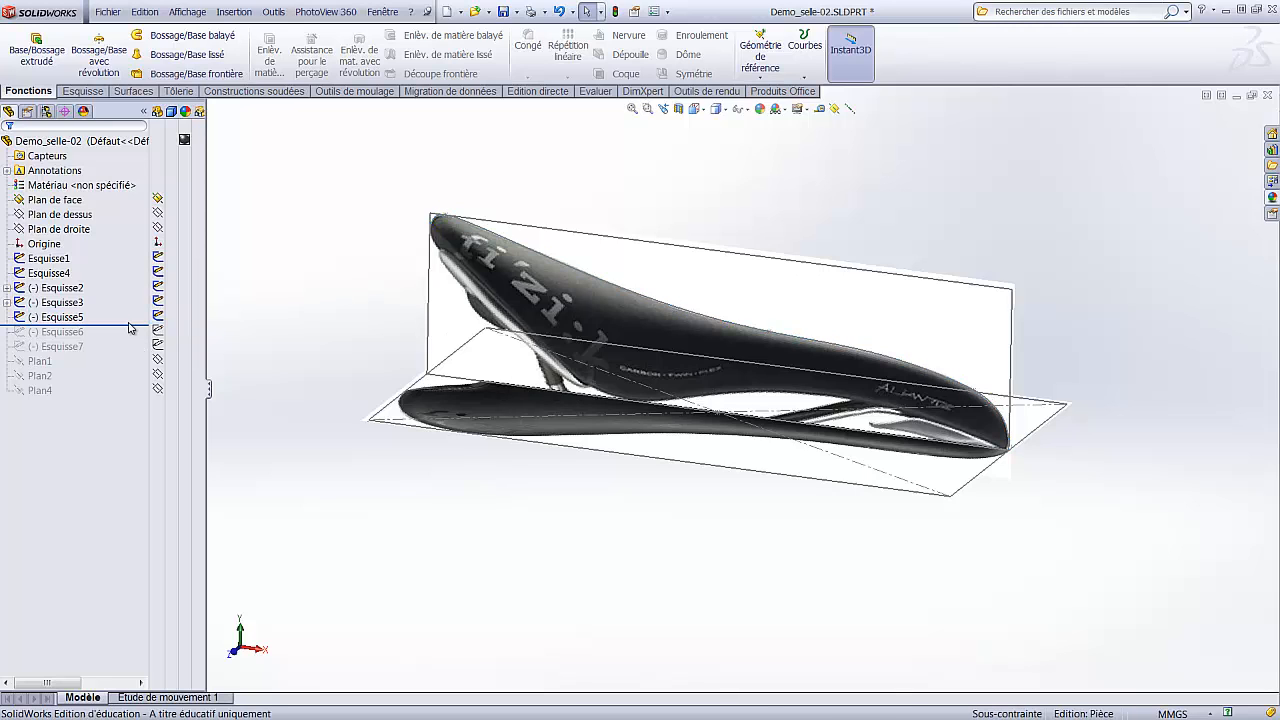
- Roll the feature history forward to include Esquisse6 and inspect the upper profile spline's rear and nose endpoints
drag(135, 324, 135, 340)
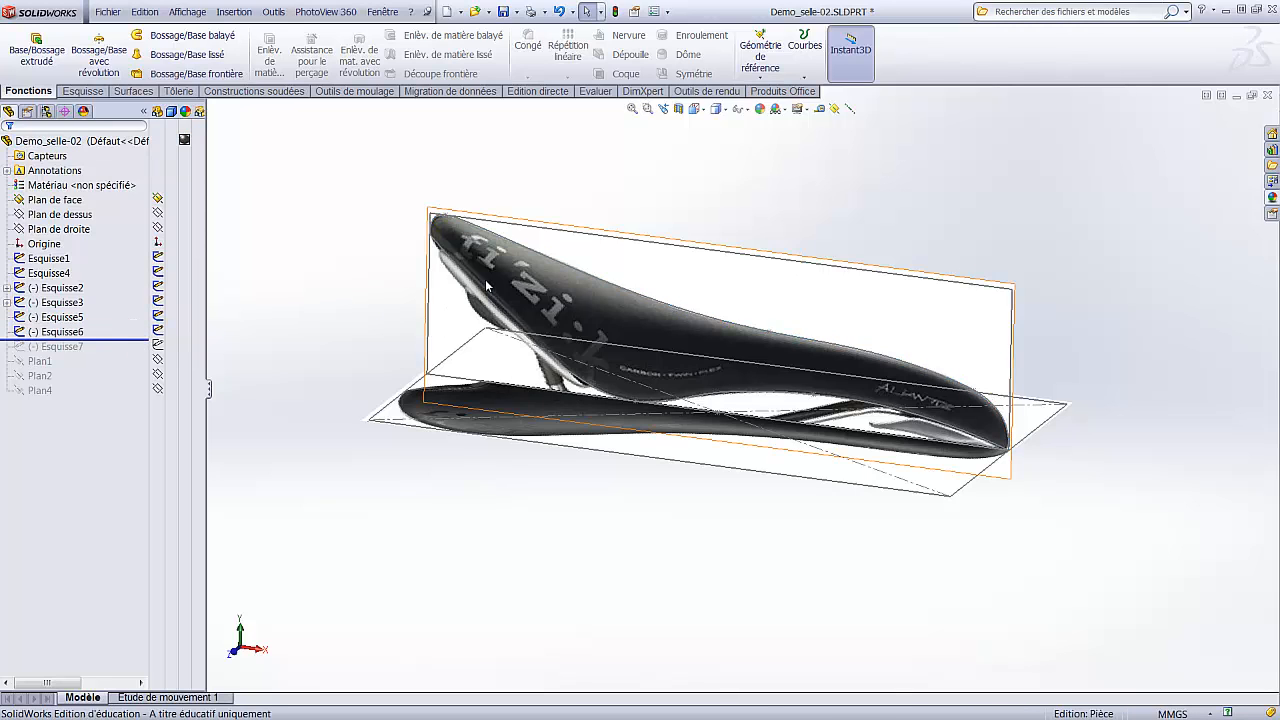
click(473, 287)
click(437, 221)
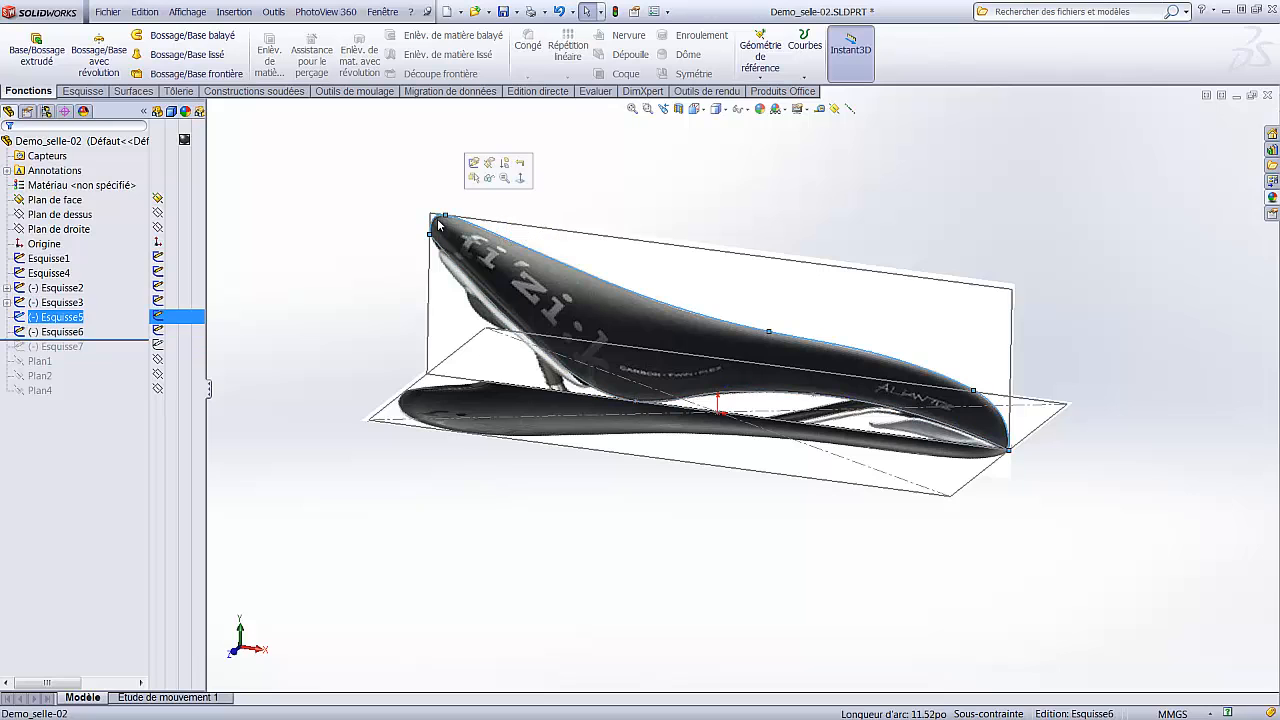
scroll(977, 463, down, 5)
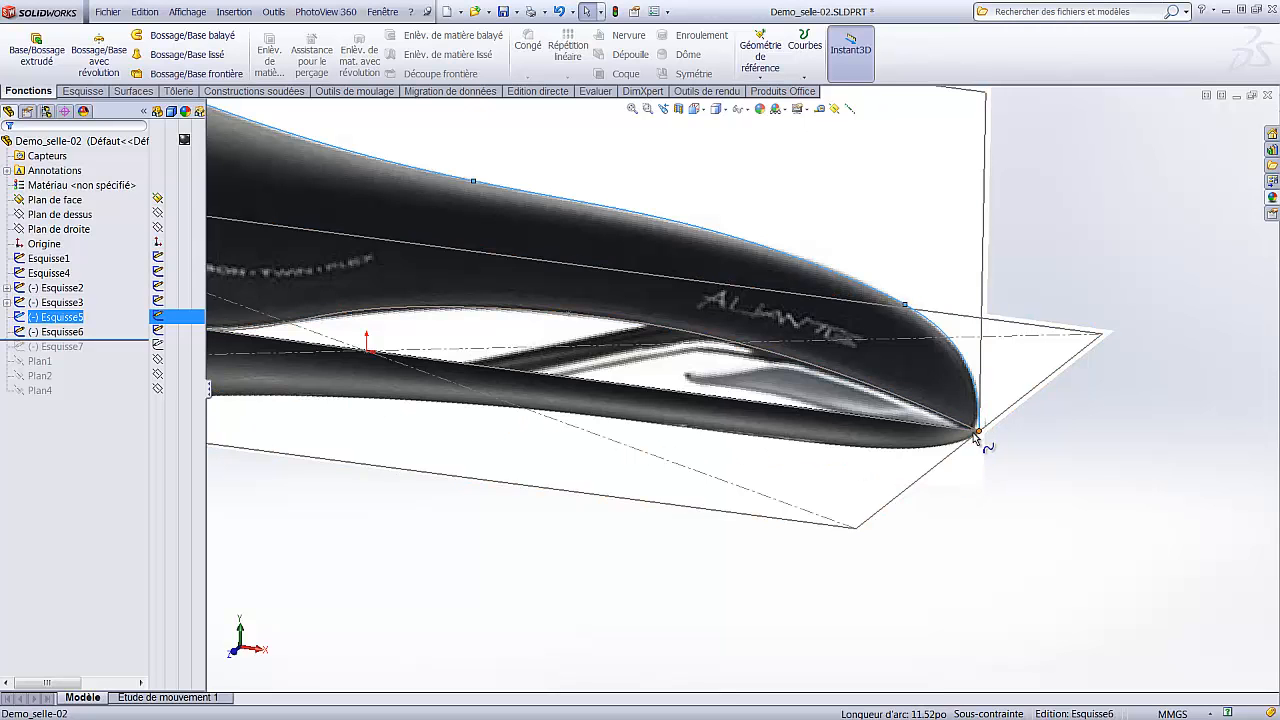
scroll(978, 432, up, 5)
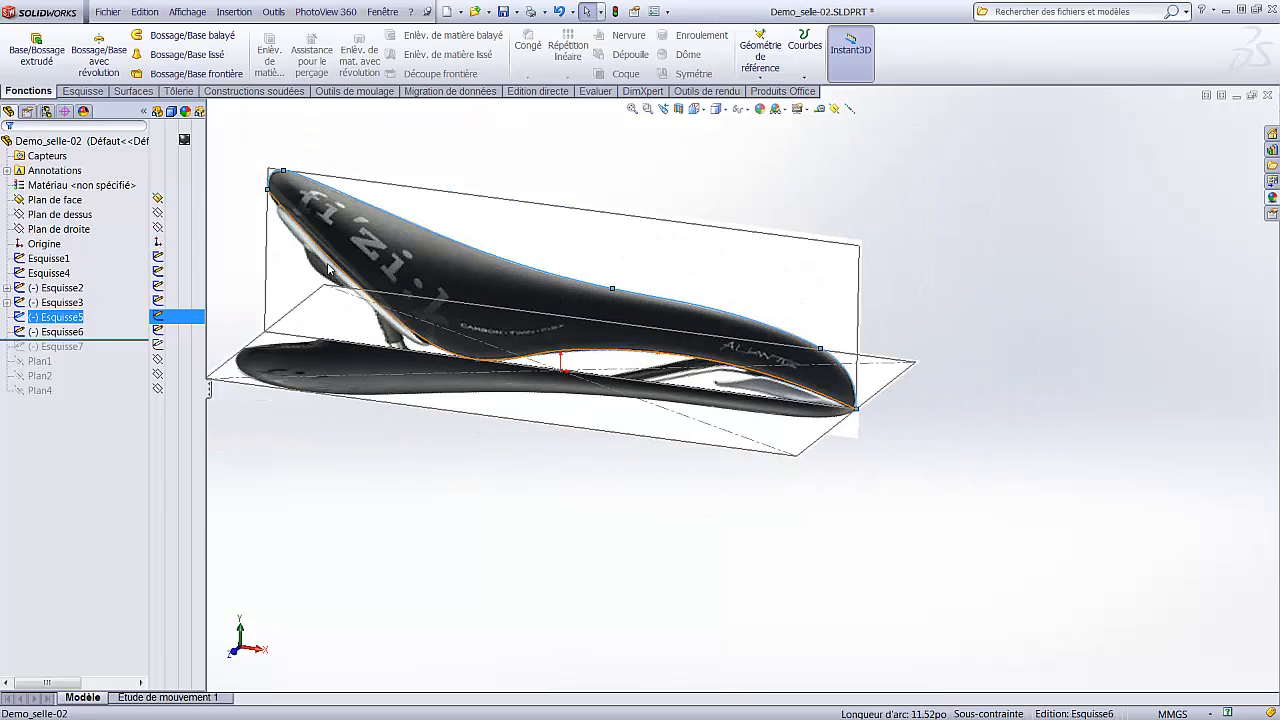
- Examine where the lower profile spline of Esquisse6 starts at the rear of the saddle, against the reference rectangle's vertical edge
scroll(291, 205, down, 5)
scroll(325, 170, down, 3)
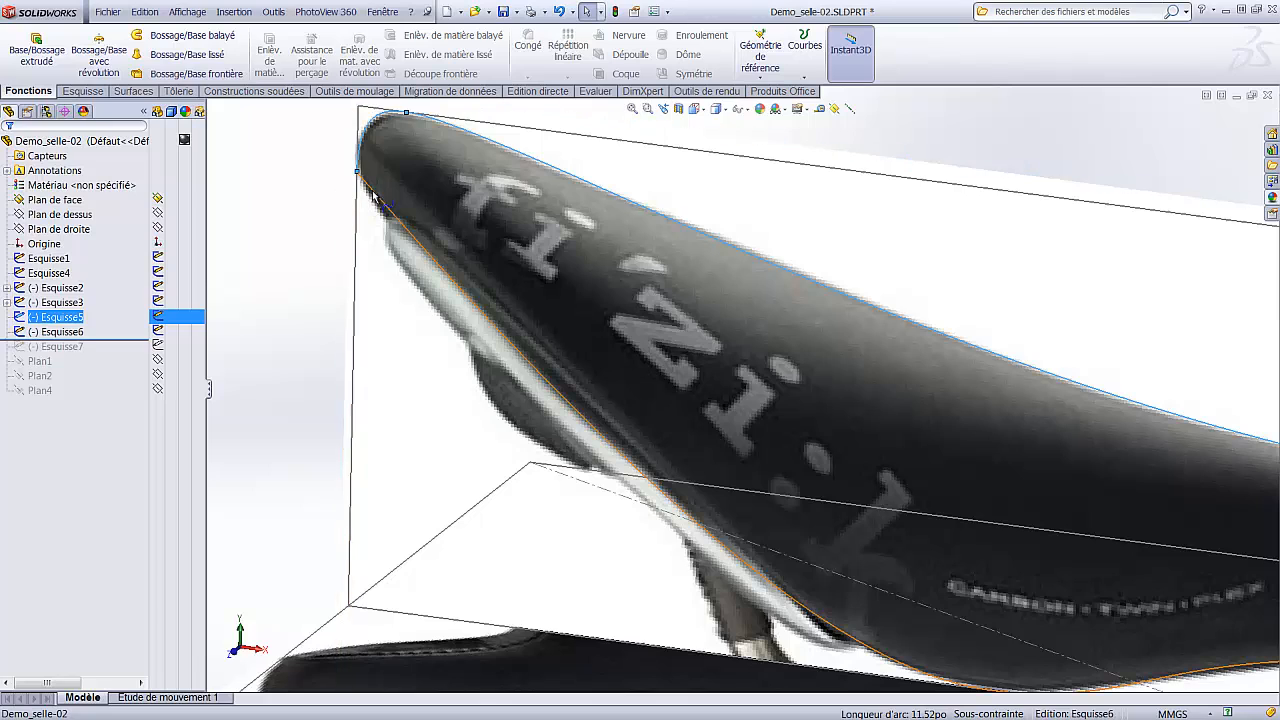
click(379, 198)
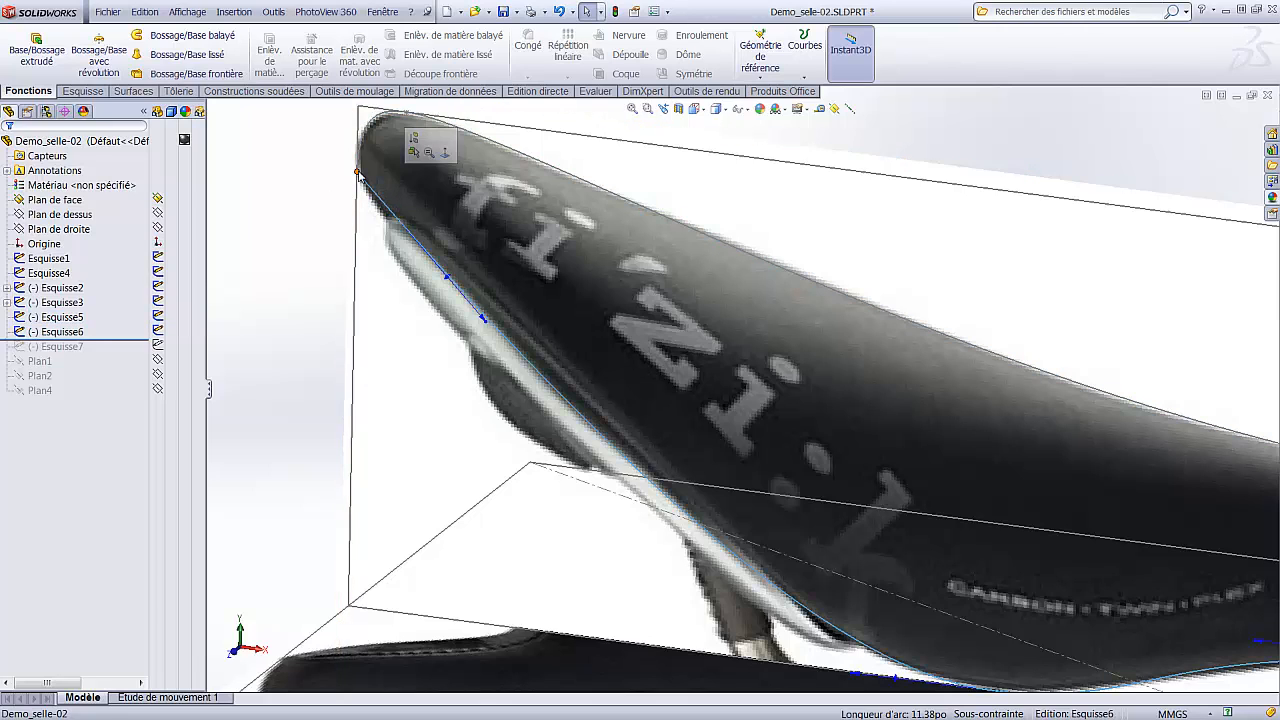
click(291, 235)
scroll(291, 235, up, 2)
scroll(588, 237, down, 4)
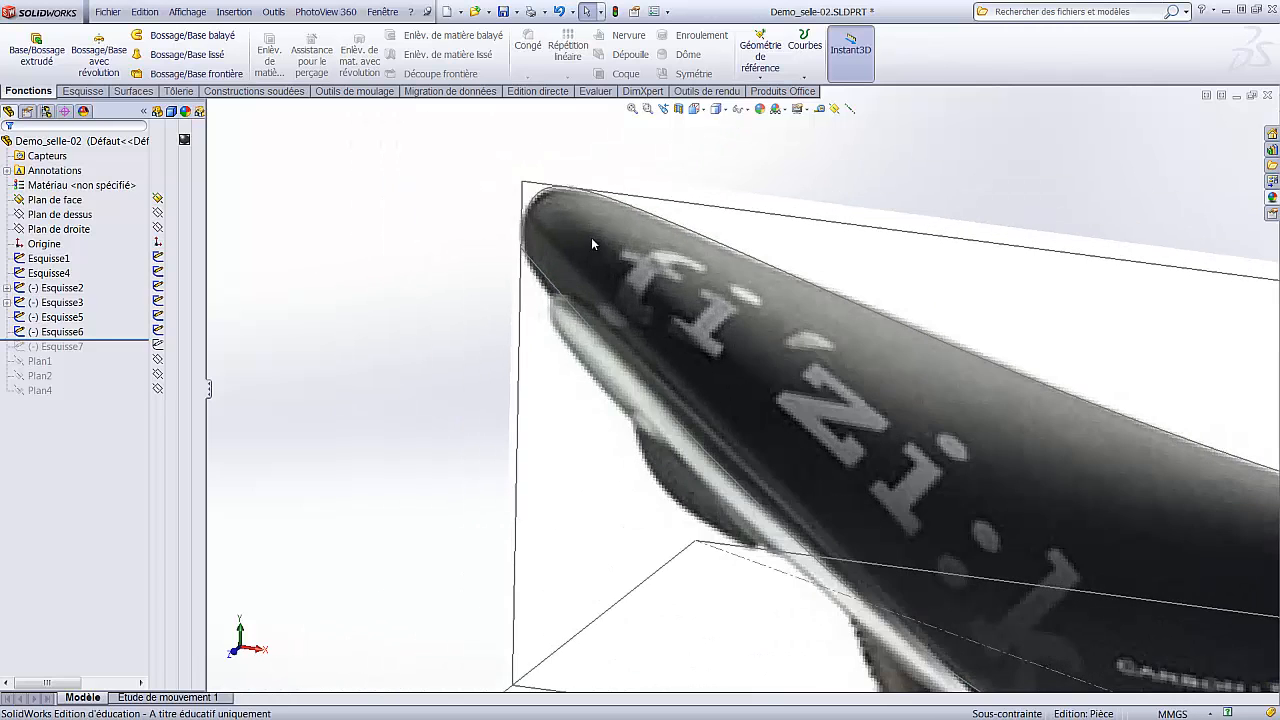
click(504, 294)
click(504, 294)
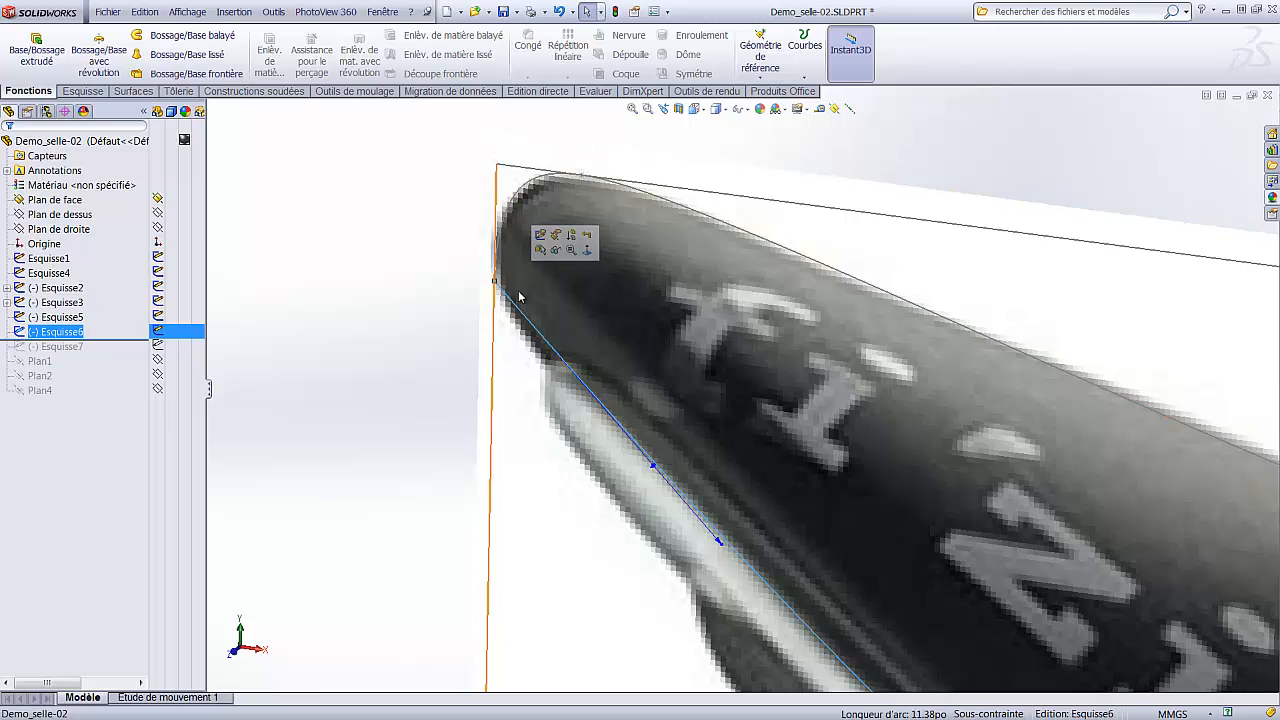
- Examine the lower profile spline along the saddle's underside and its endpoint at the corner of the reference rectangles at the nose
scroll(1185, 527, up, 6)
scroll(1100, 543, up, 2)
scroll(1100, 543, down, 3)
scroll(1100, 543, up, 4)
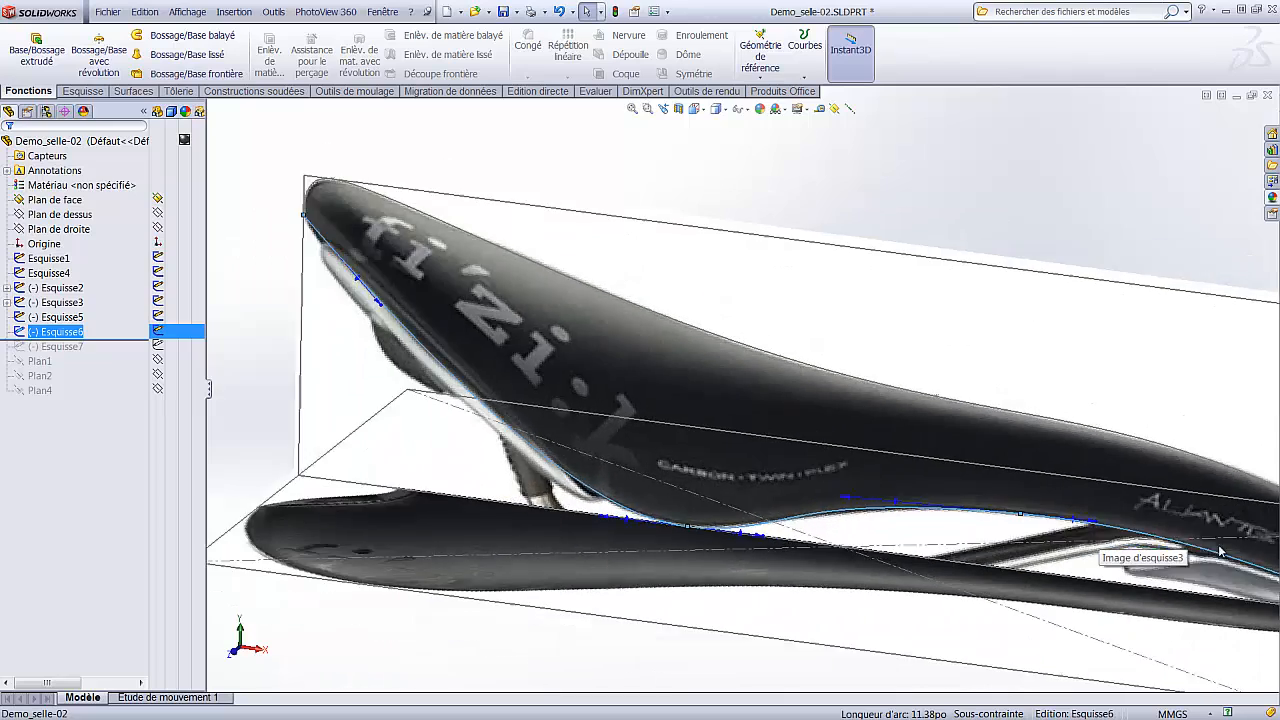
scroll(1101, 530, down, 7)
scroll(1065, 525, down, 2)
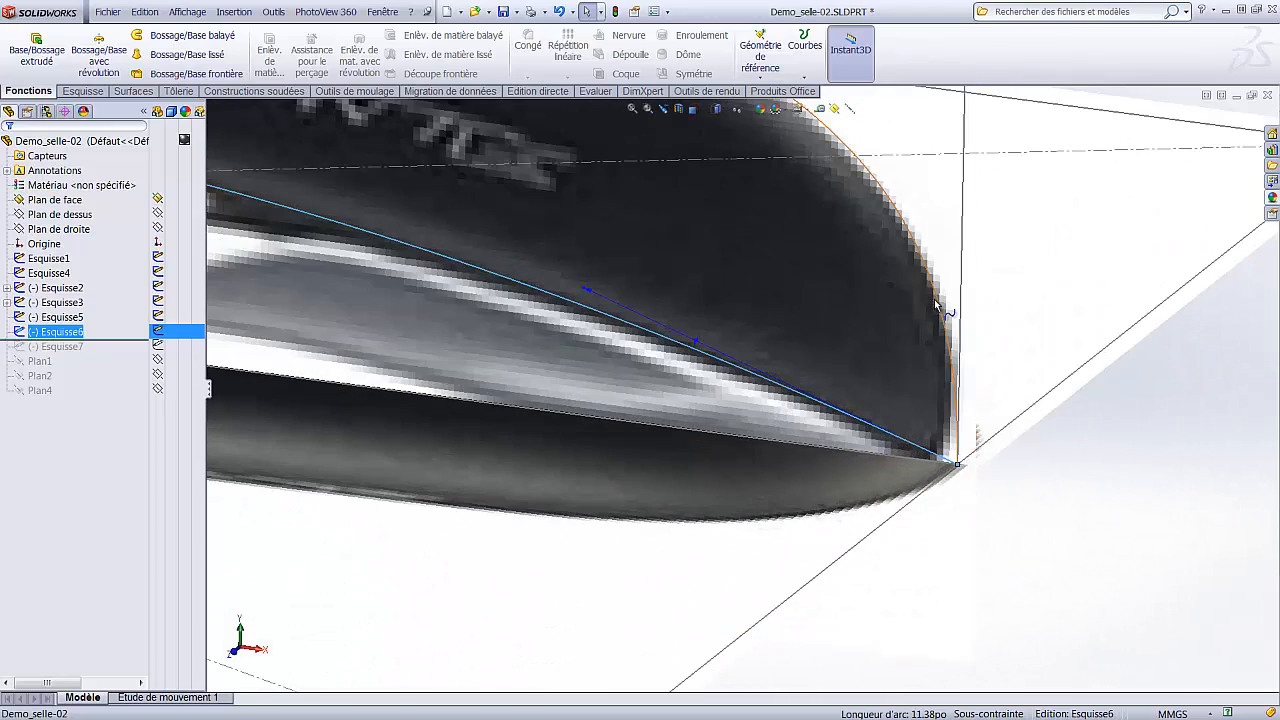
click(939, 462)
click(1000, 490)
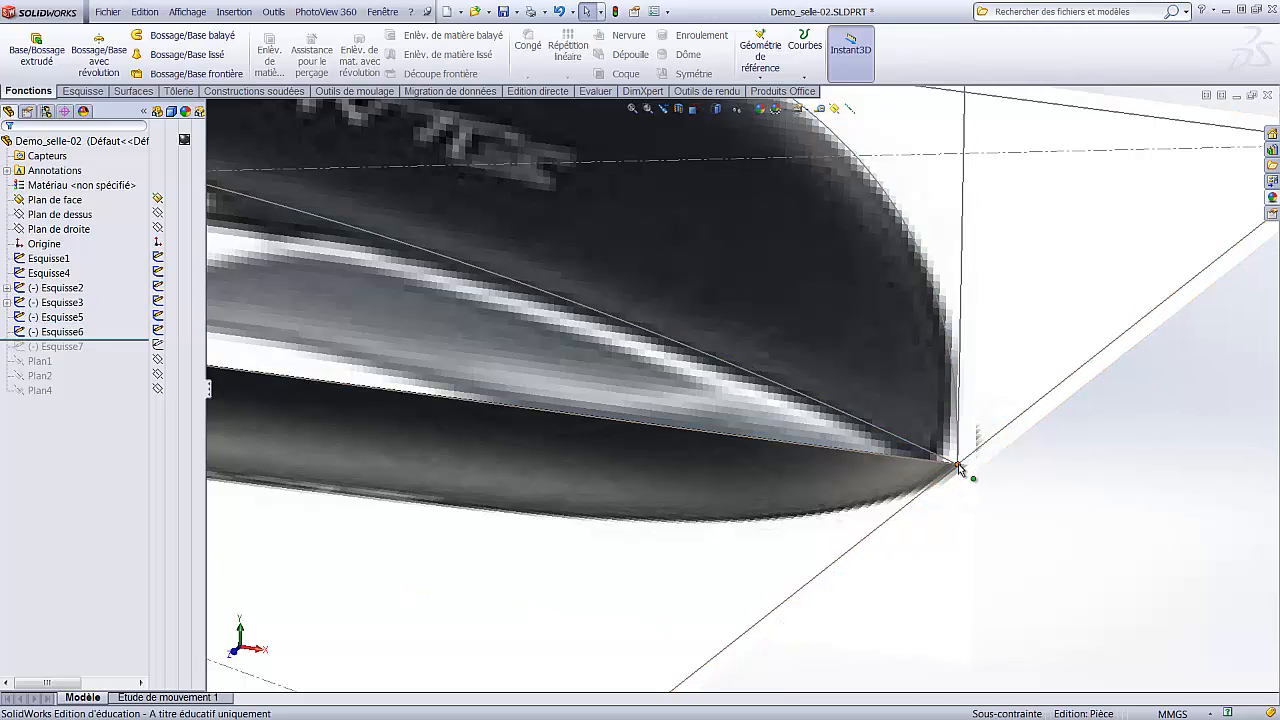
- Roll the feature history forward to include Esquisse7 and inspect its spline around half of the saddle's top-view outline
scroll(958, 467, up, 5)
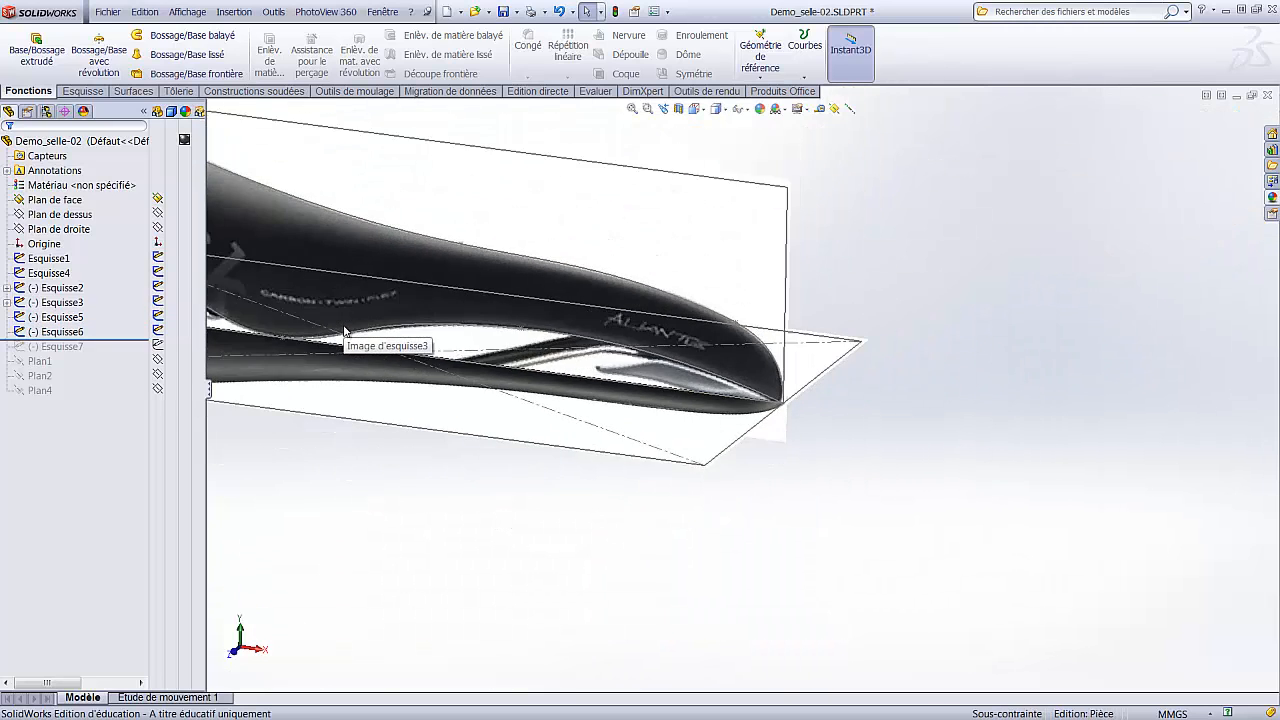
scroll(344, 332, up, 3)
scroll(785, 468, down, 2)
scroll(718, 255, down, 2)
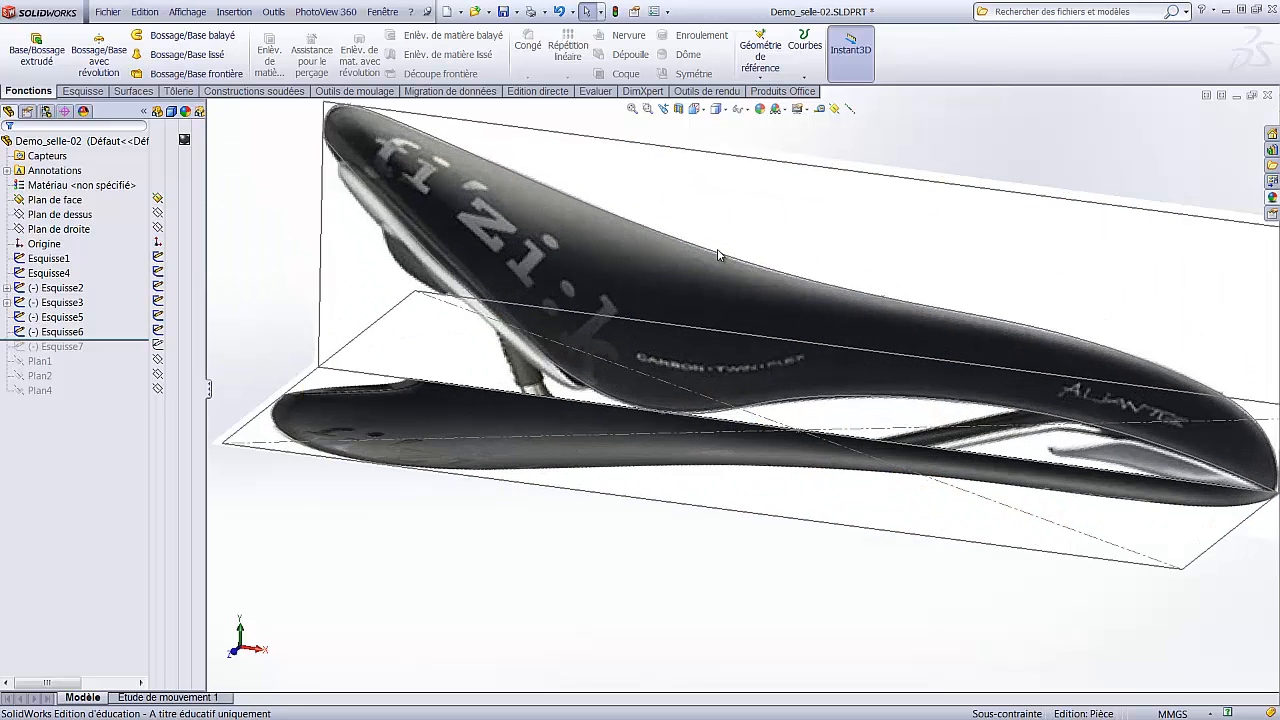
scroll(718, 255, up, 3)
scroll(853, 184, down, 2)
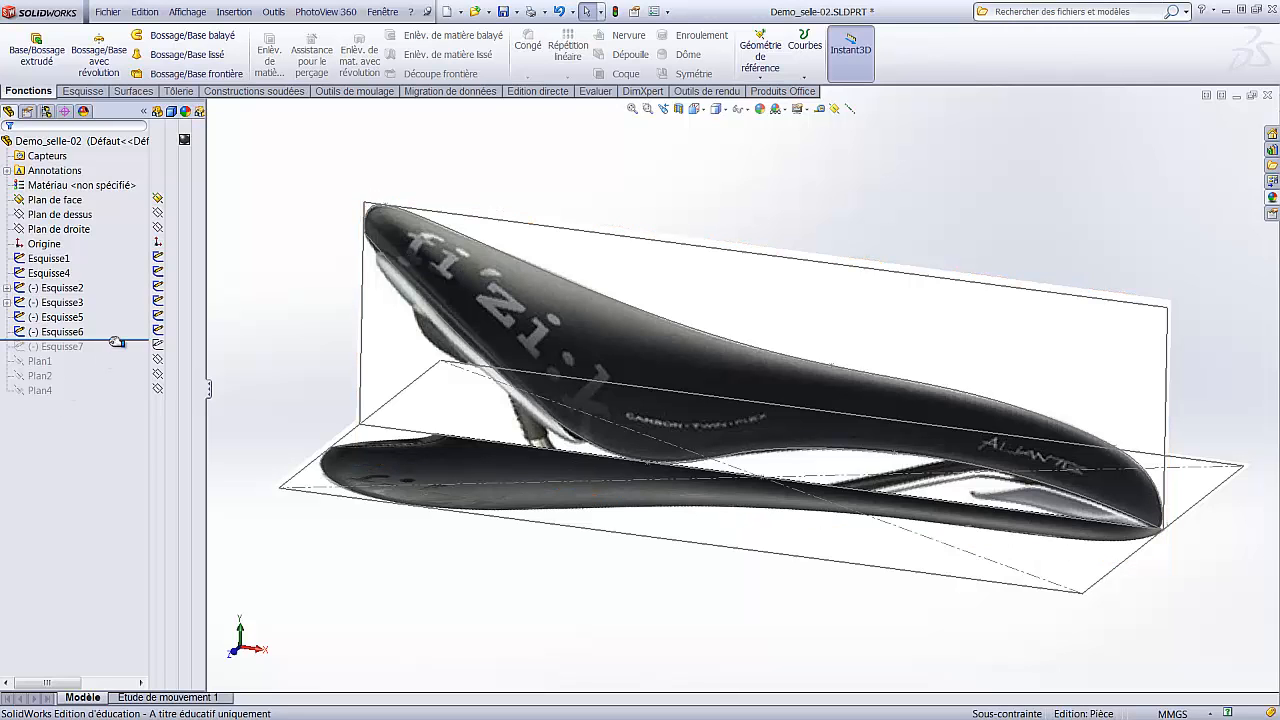
drag(117, 342, 117, 352)
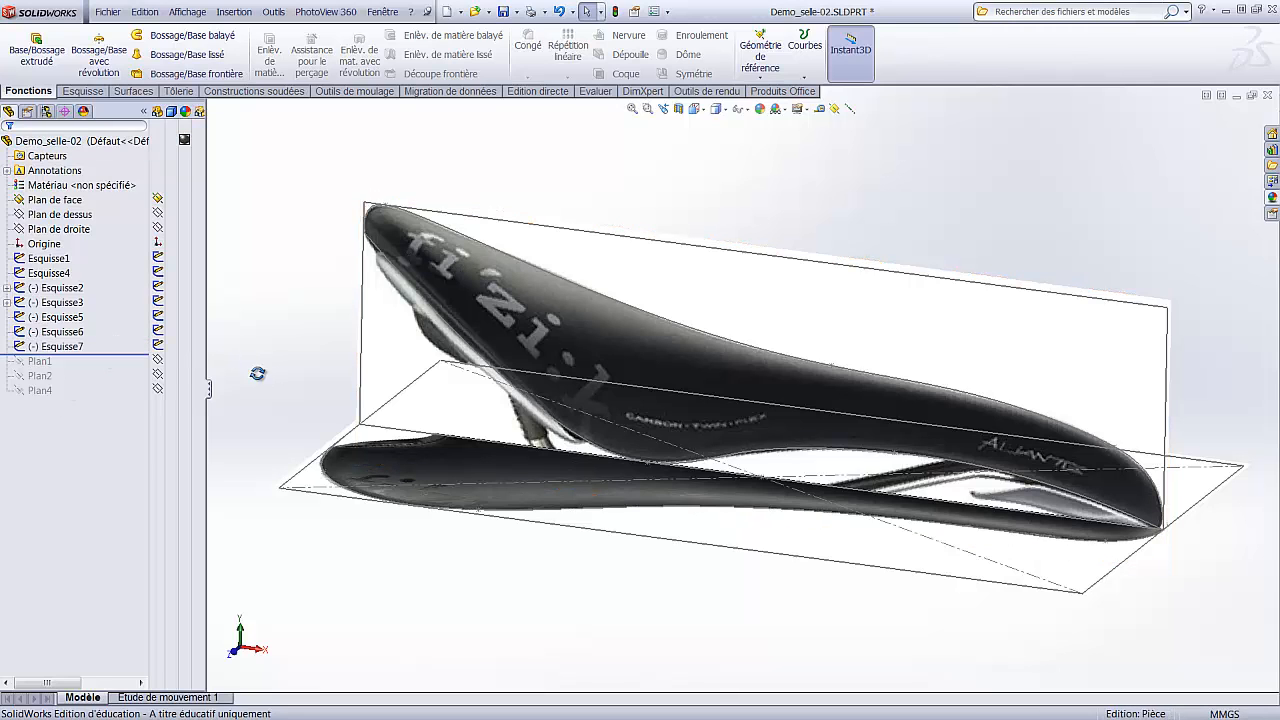
middle_drag(257, 373, 330, 495)
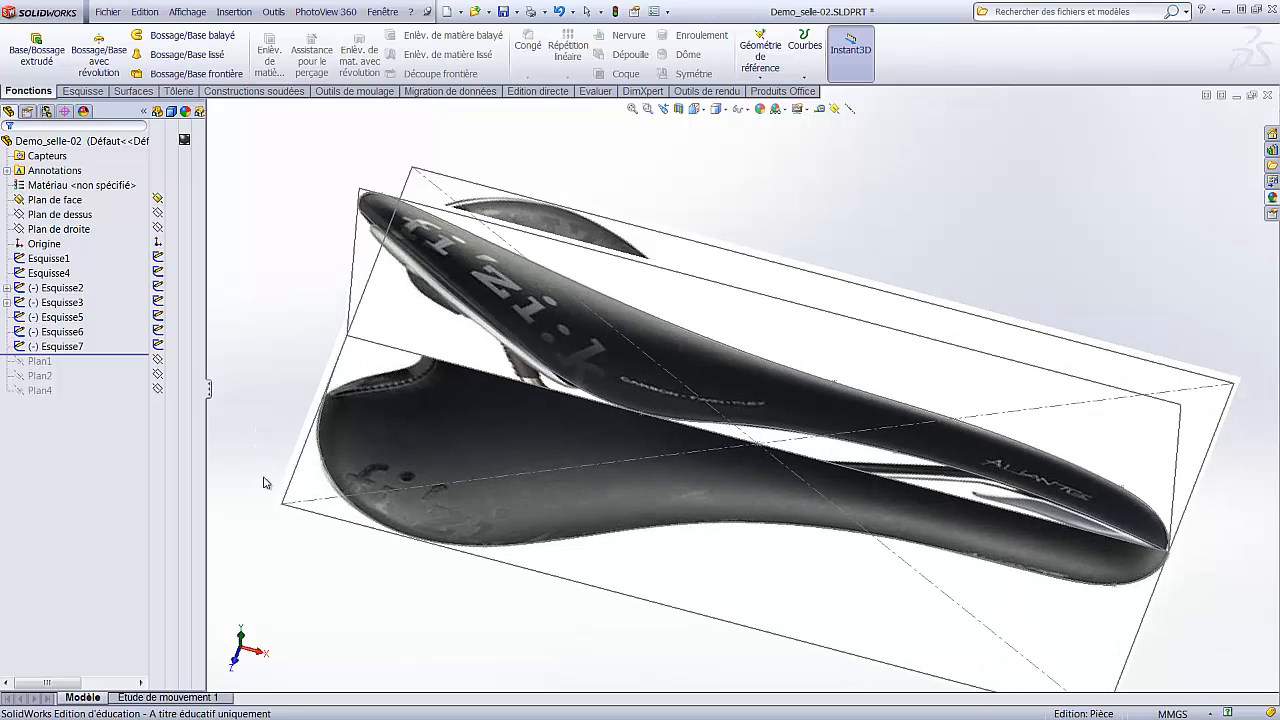
click(378, 533)
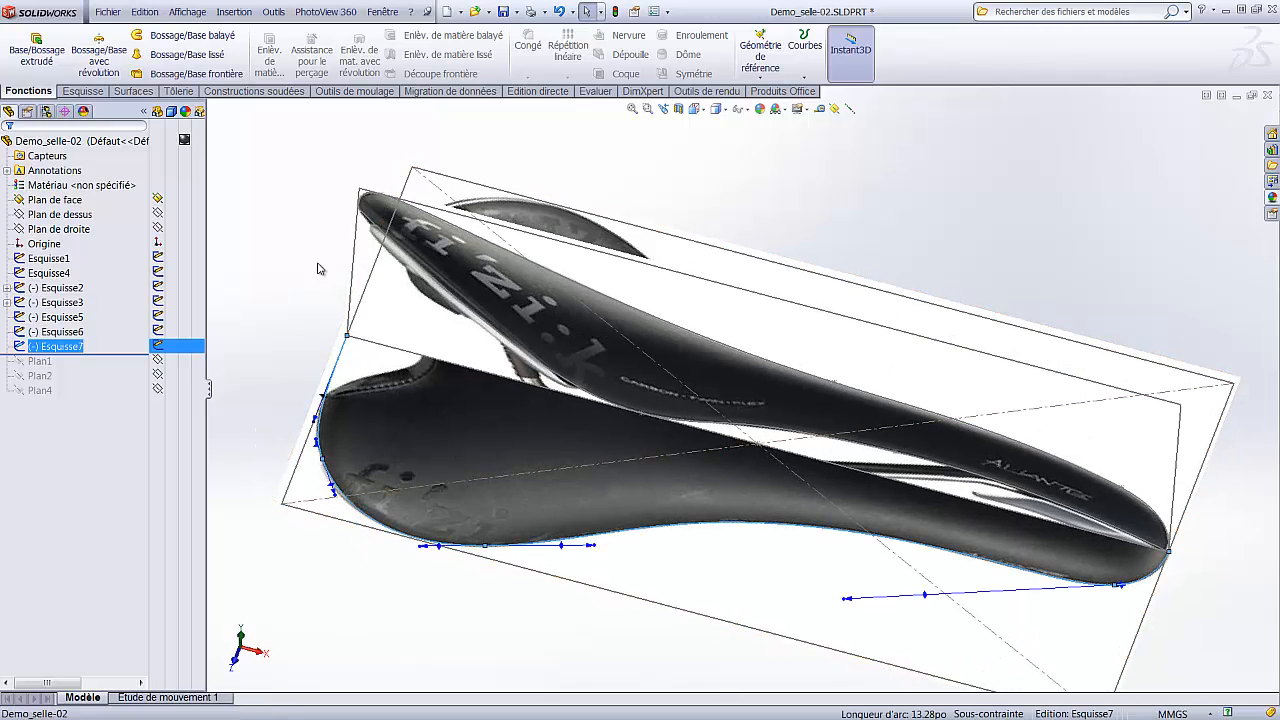
click(304, 234)
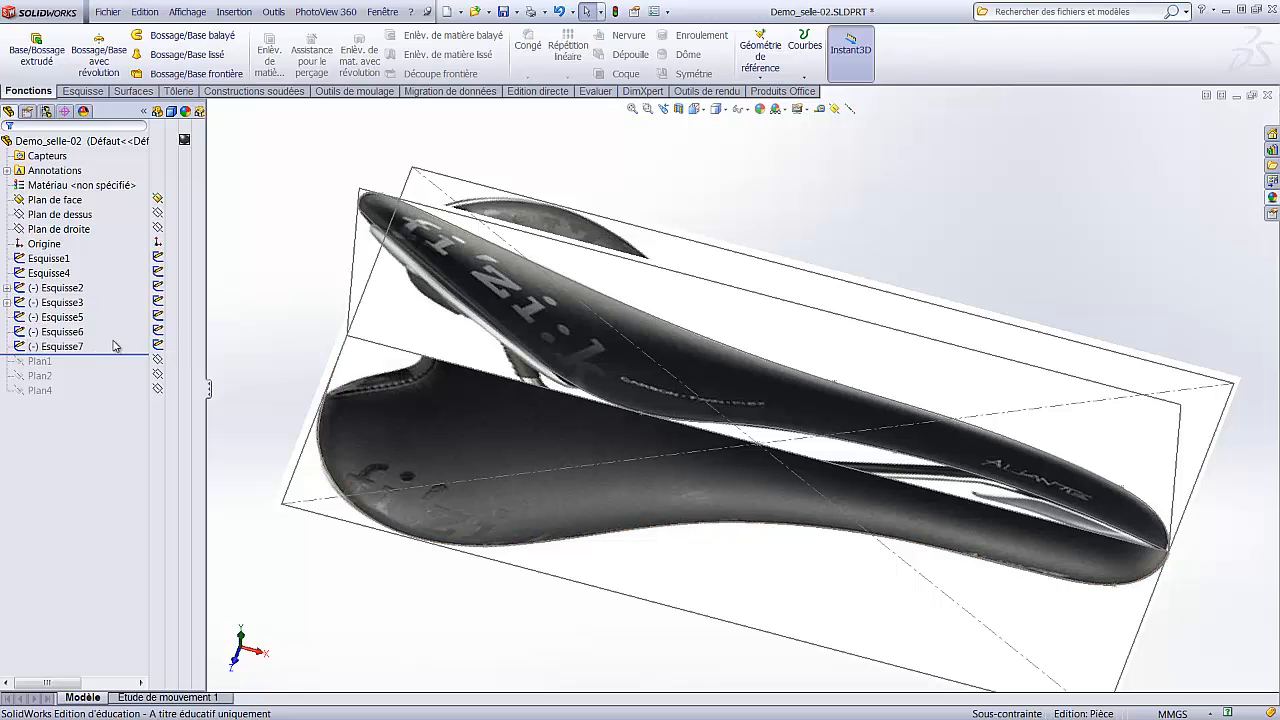
- Open Esquisse7 for editing and view the top-view outline spline from above
click(75, 332)
ctrl+click(70, 346)
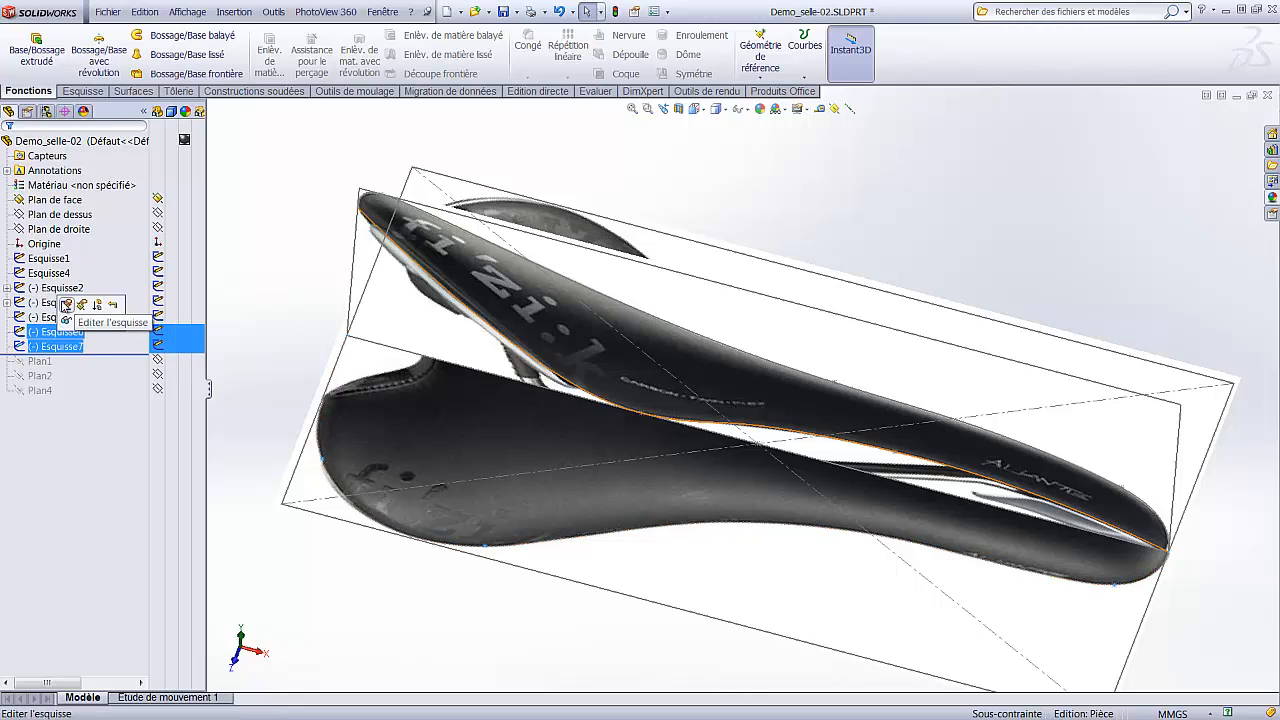
click(65, 305)
mouse_move(508, 384)
middle_down()
mouse_move(821, 404)
mouse_move(757, 477)
middle_up()
scroll(757, 478, down, 4)
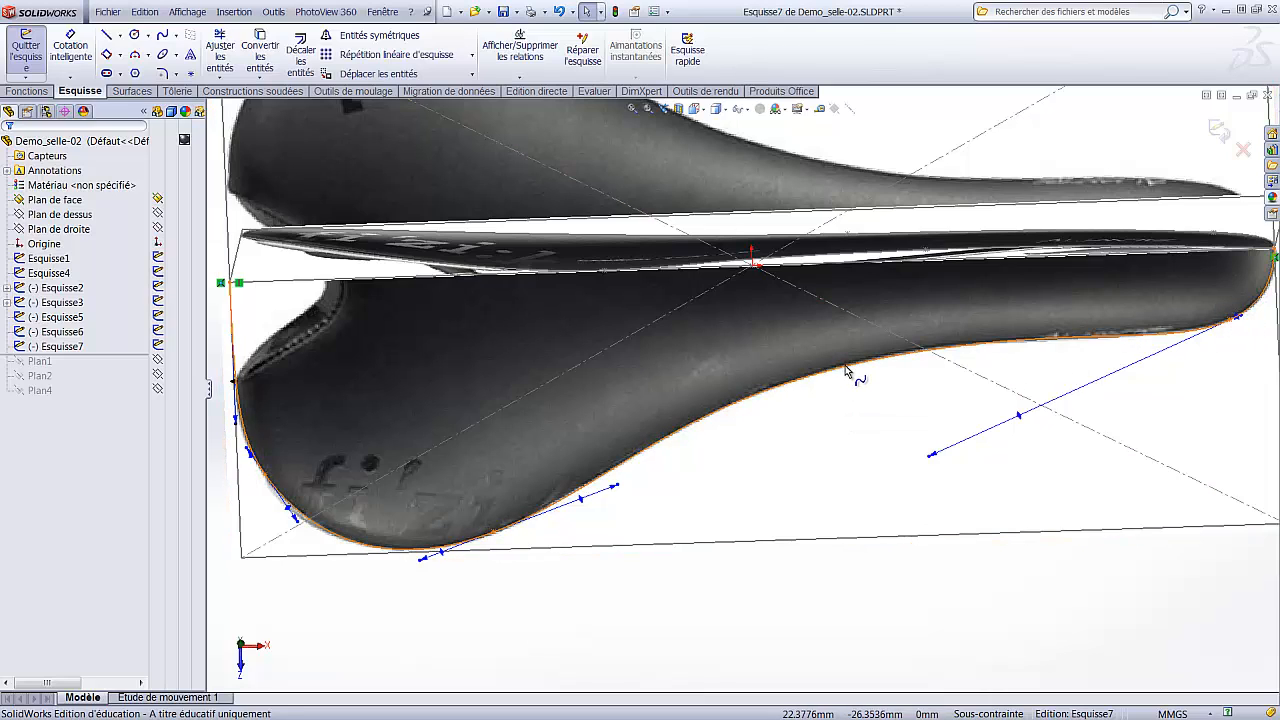
- Display the curvature comb on Esquisse7's outline spline, with scale 25 and density 96
scroll(760, 375, up, 3)
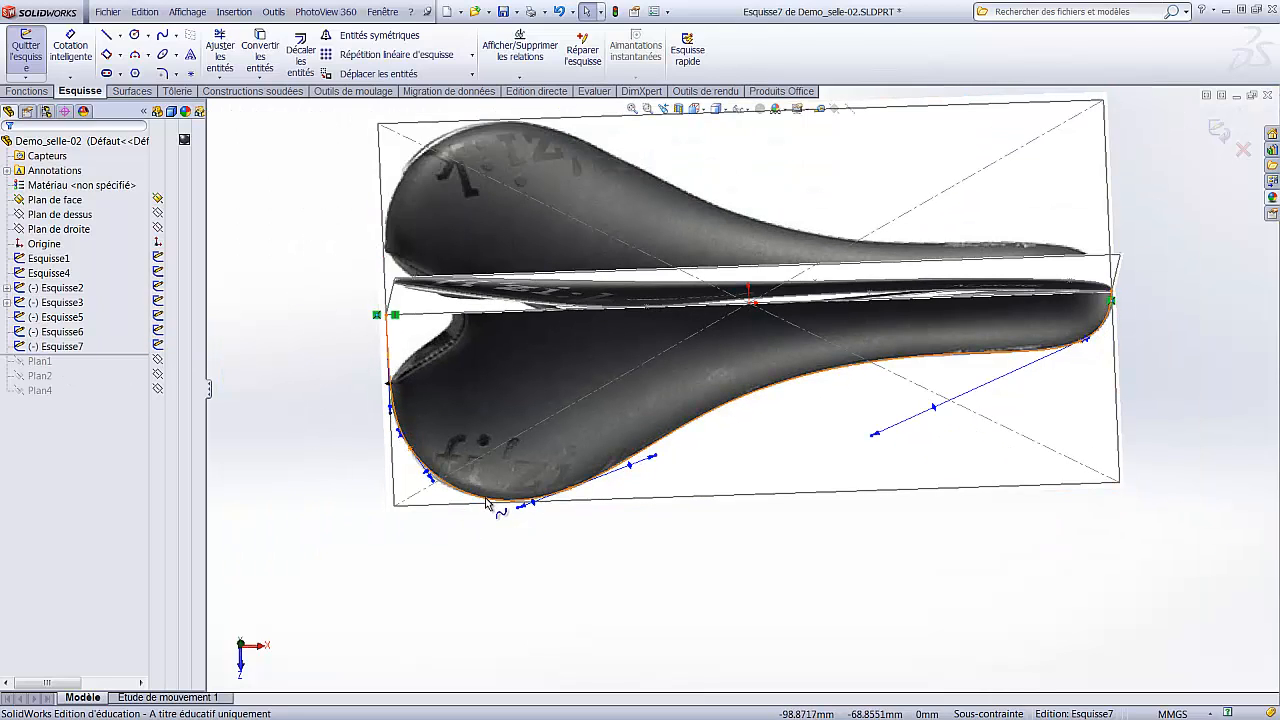
click(487, 503)
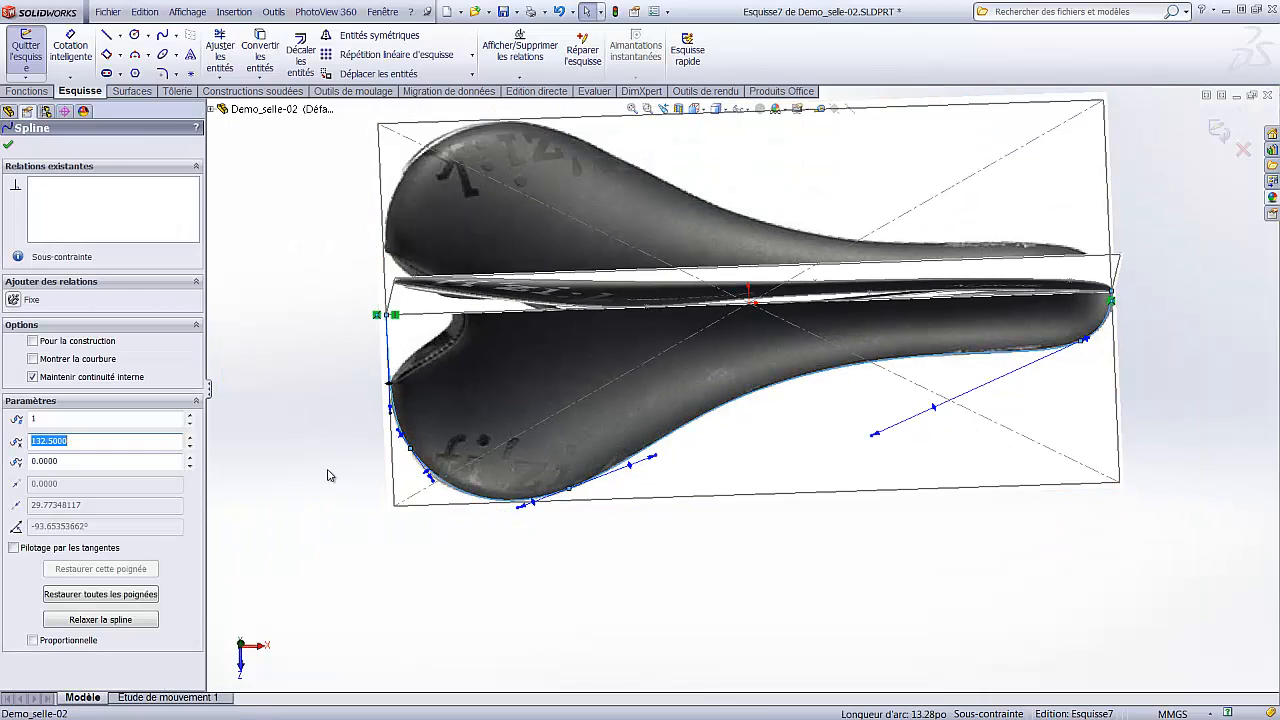
click(33, 359)
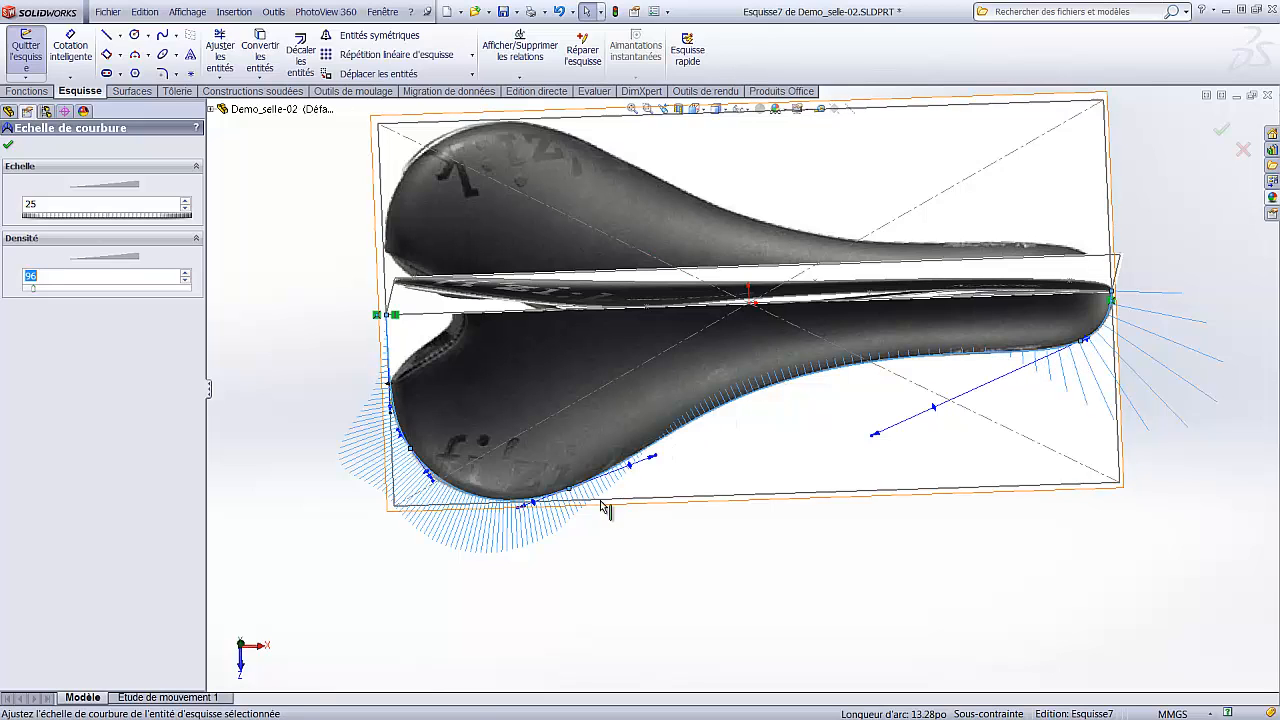
click(10, 148)
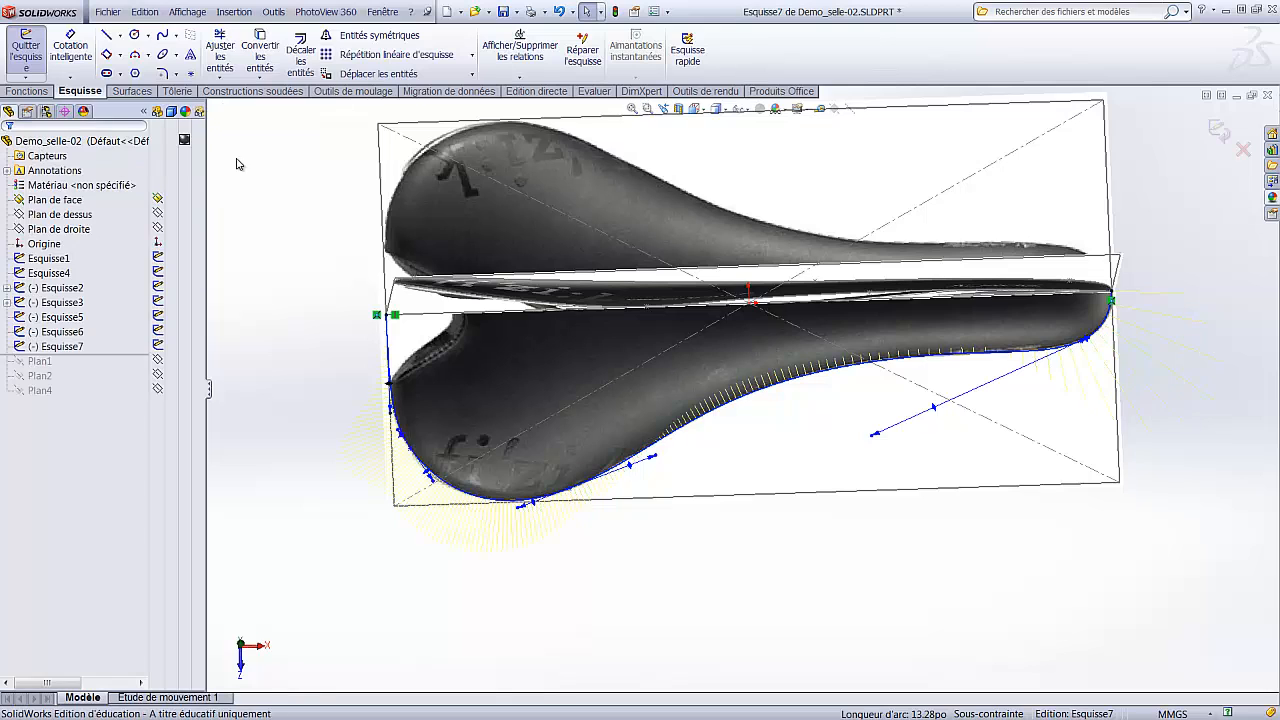
- Draw a comparison spline with many points along the opposite half of the saddle outline, from the rear centre to the nose
click(166, 38)
scroll(560, 250, up, 4)
scroll(560, 250, down, 4)
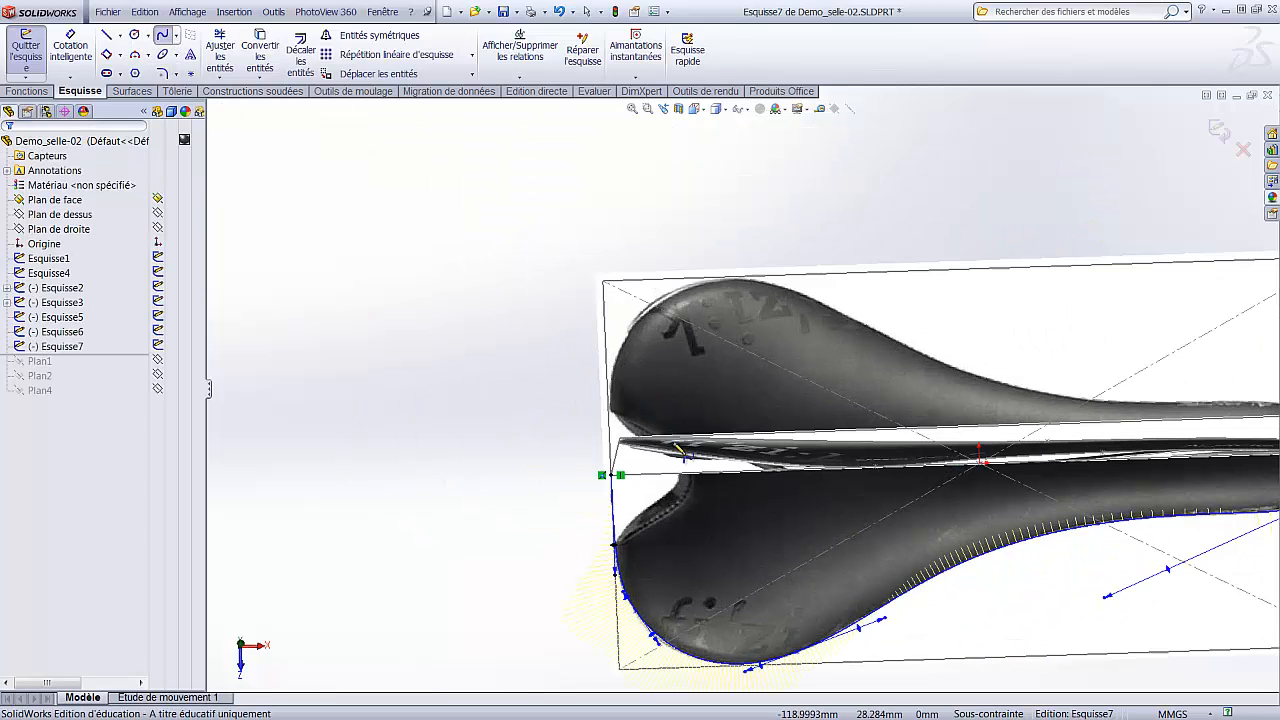
click(620, 477)
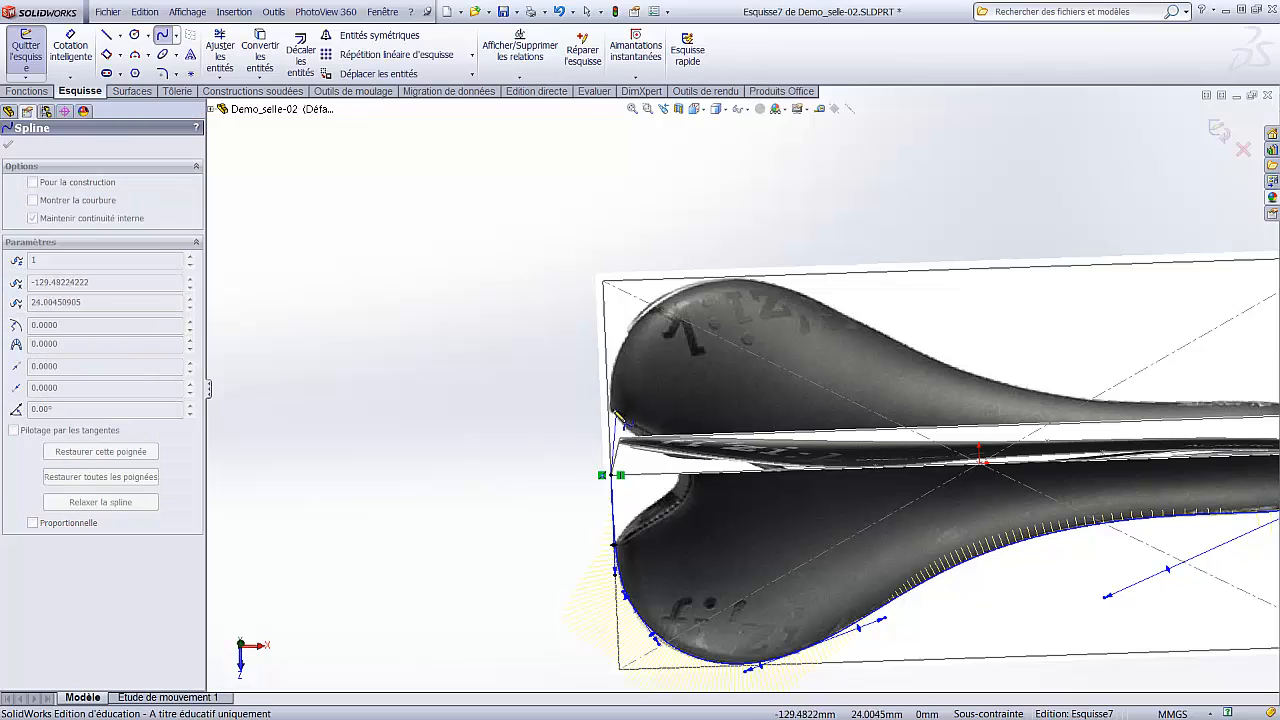
click(614, 412)
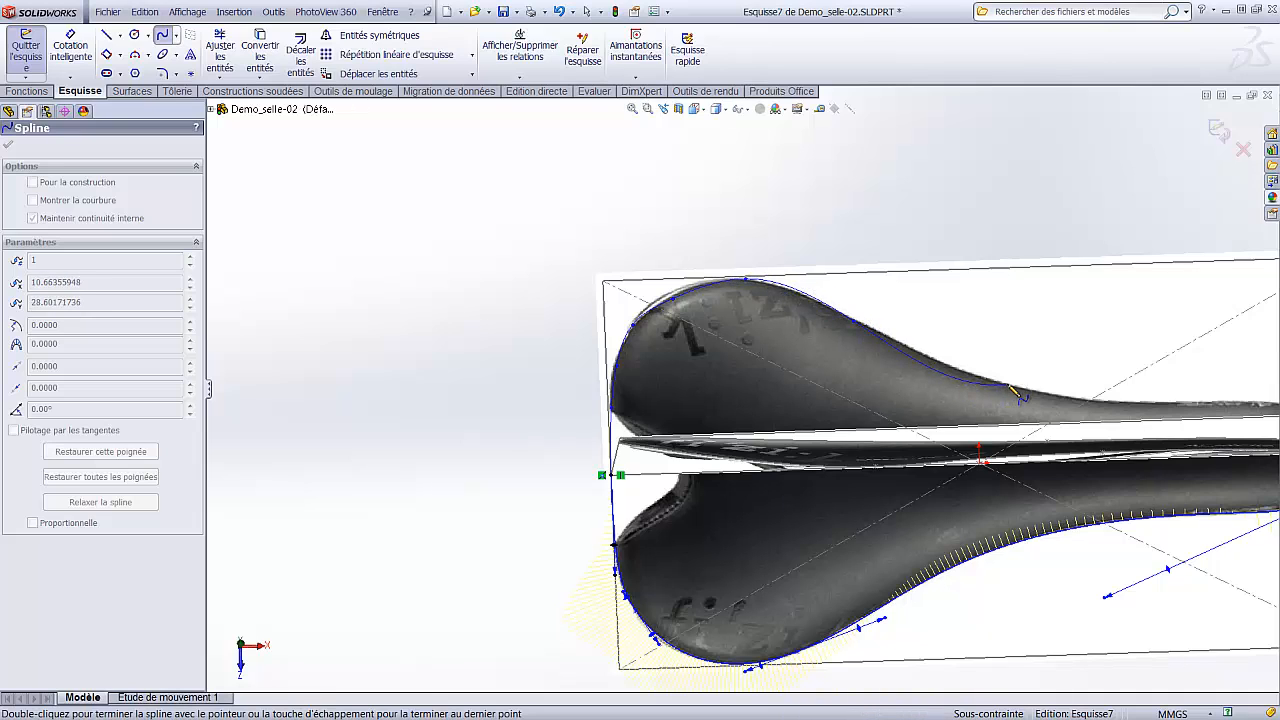
scroll(1018, 393, up, 2)
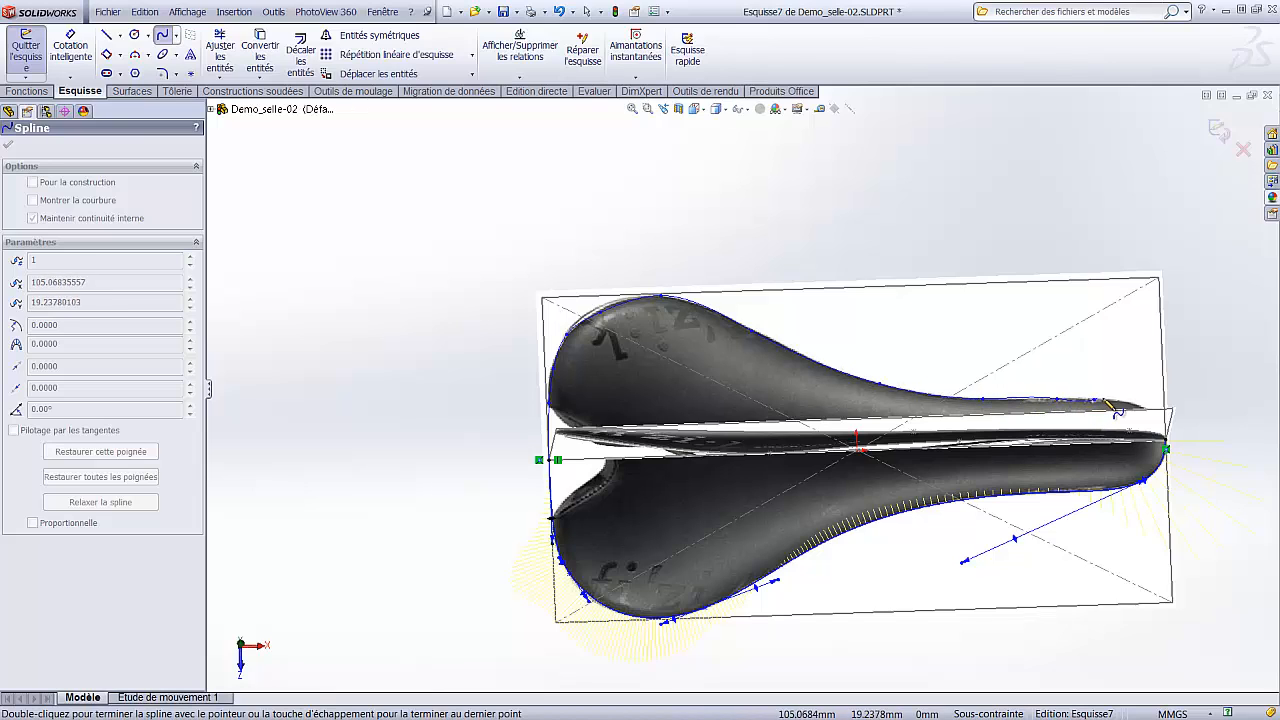
click(1167, 446)
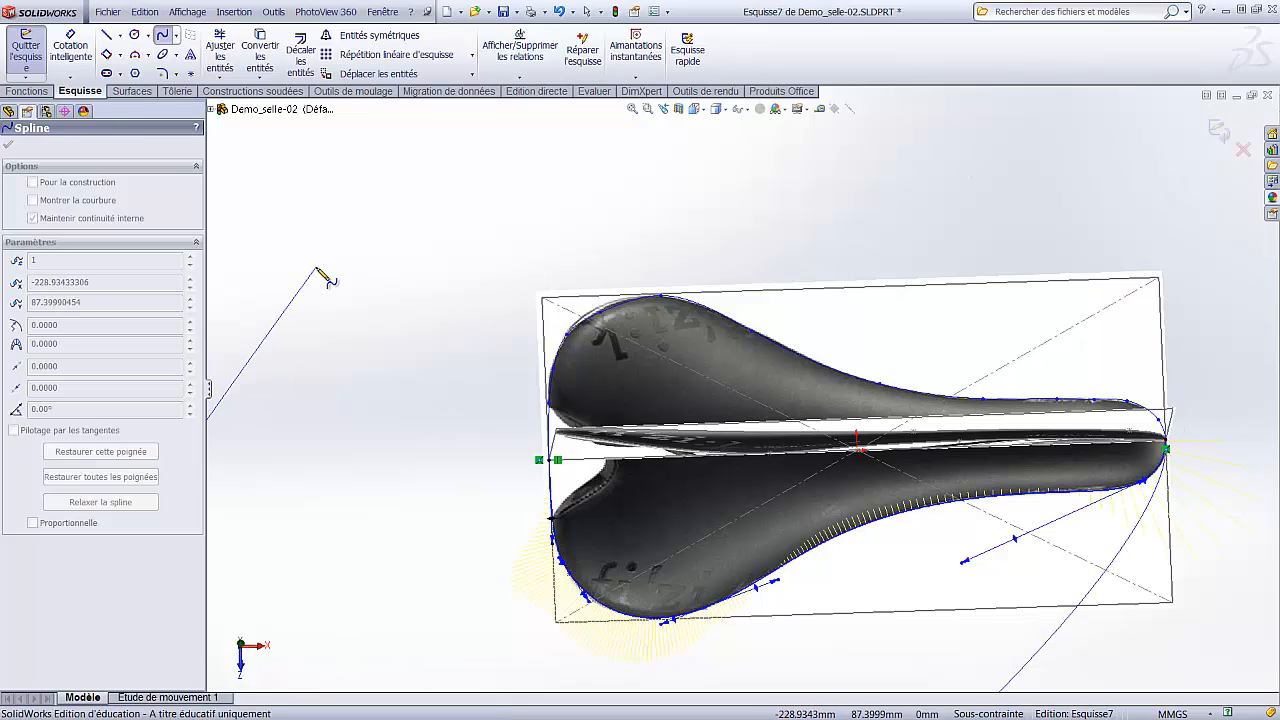
key(Escape)
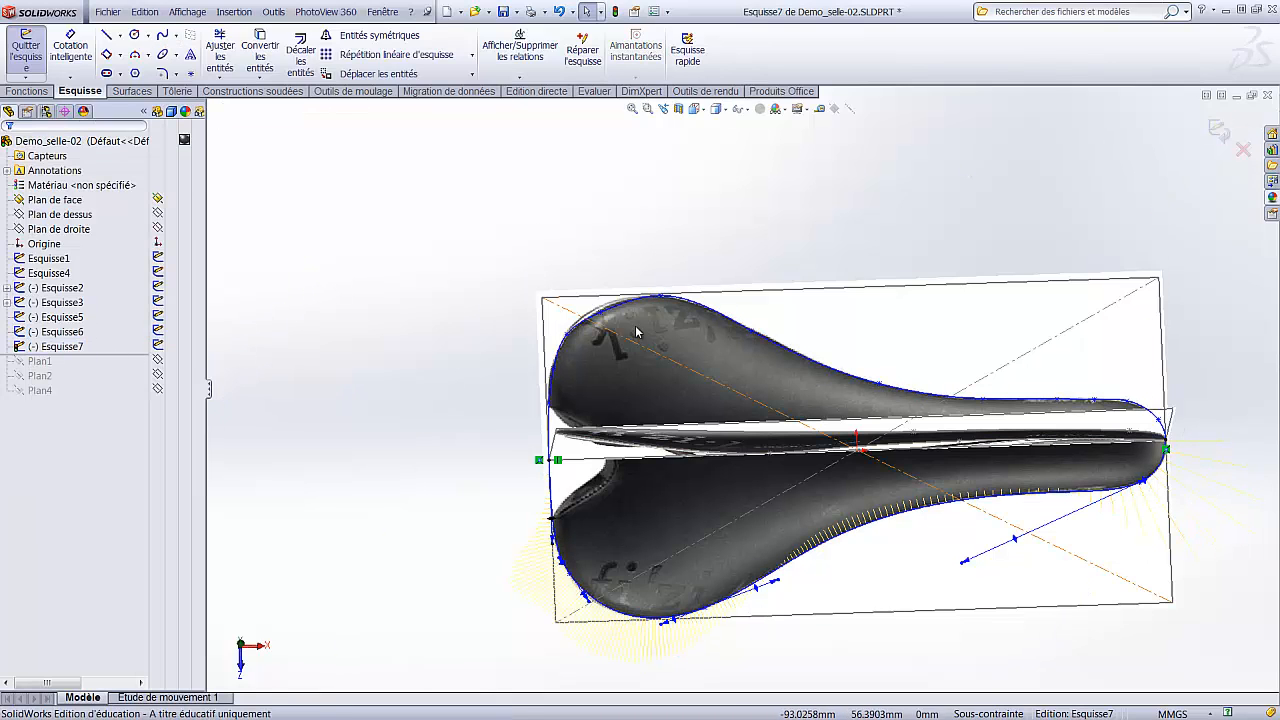
- Show the comparison spline's curvature comb and shift its point on the rear curve to about X -107.29, Y 64.72
click(585, 327)
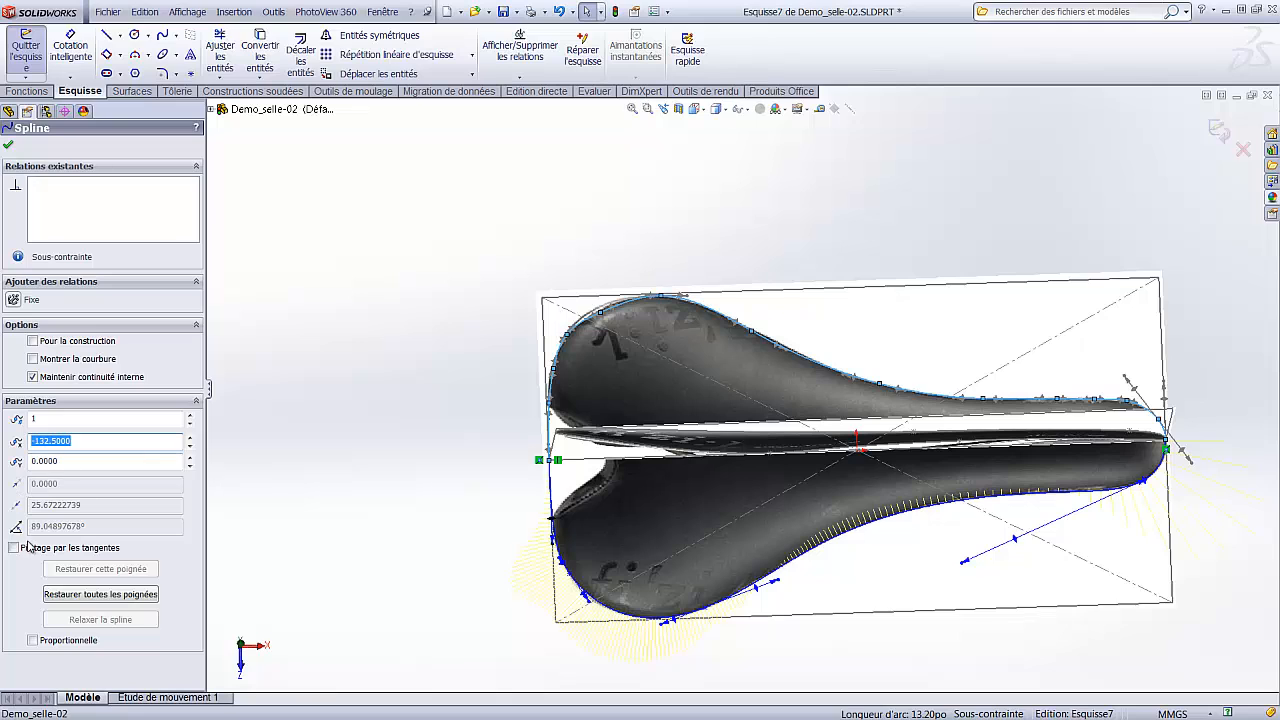
click(33, 359)
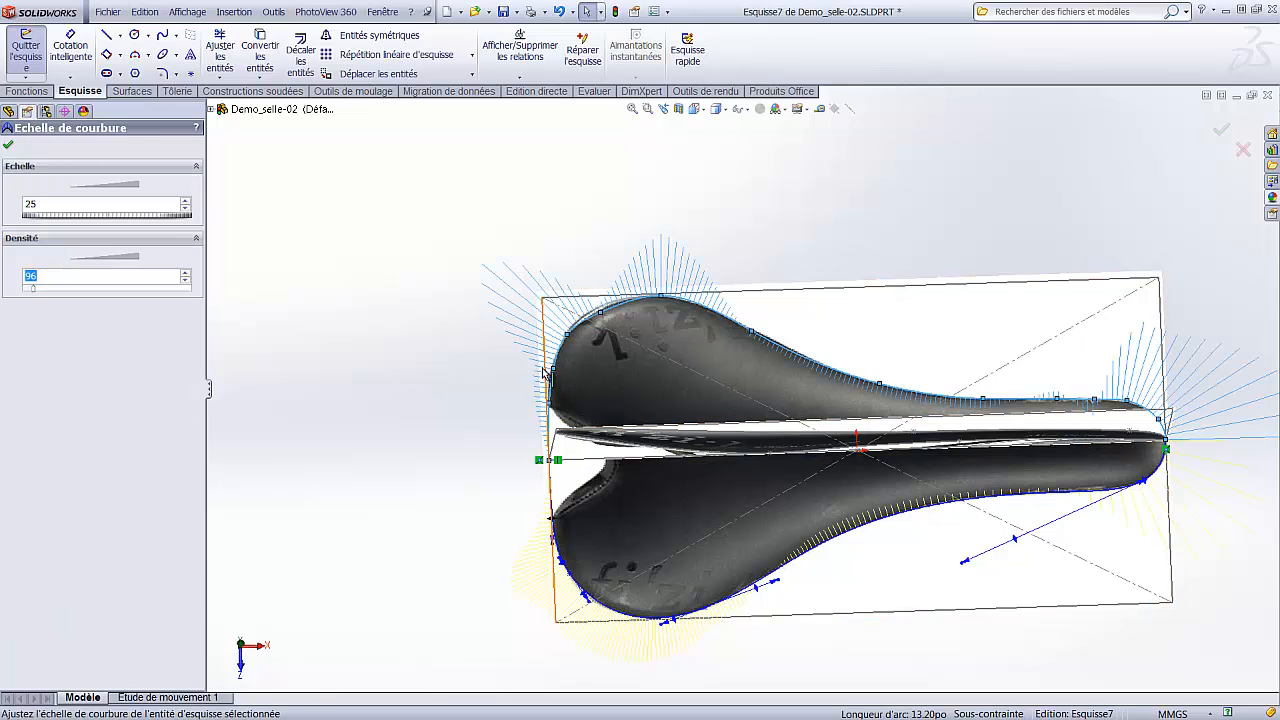
click(600, 314)
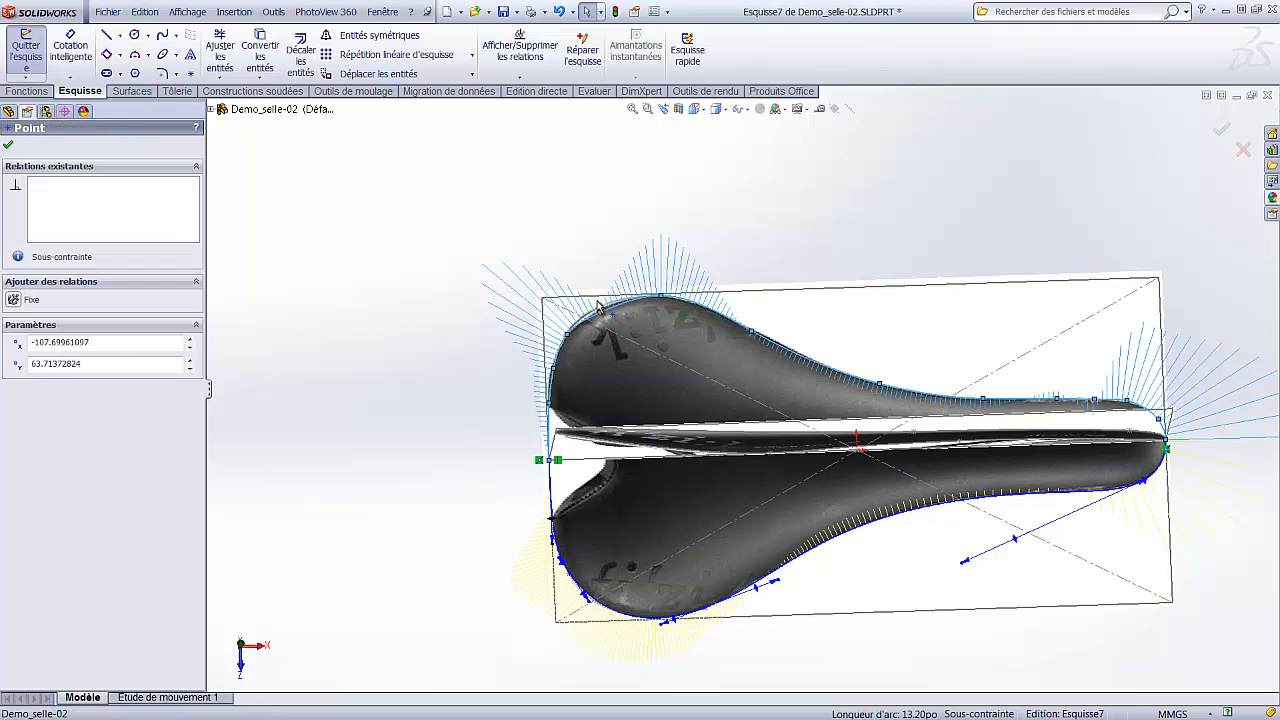
drag(598, 308, 602, 316)
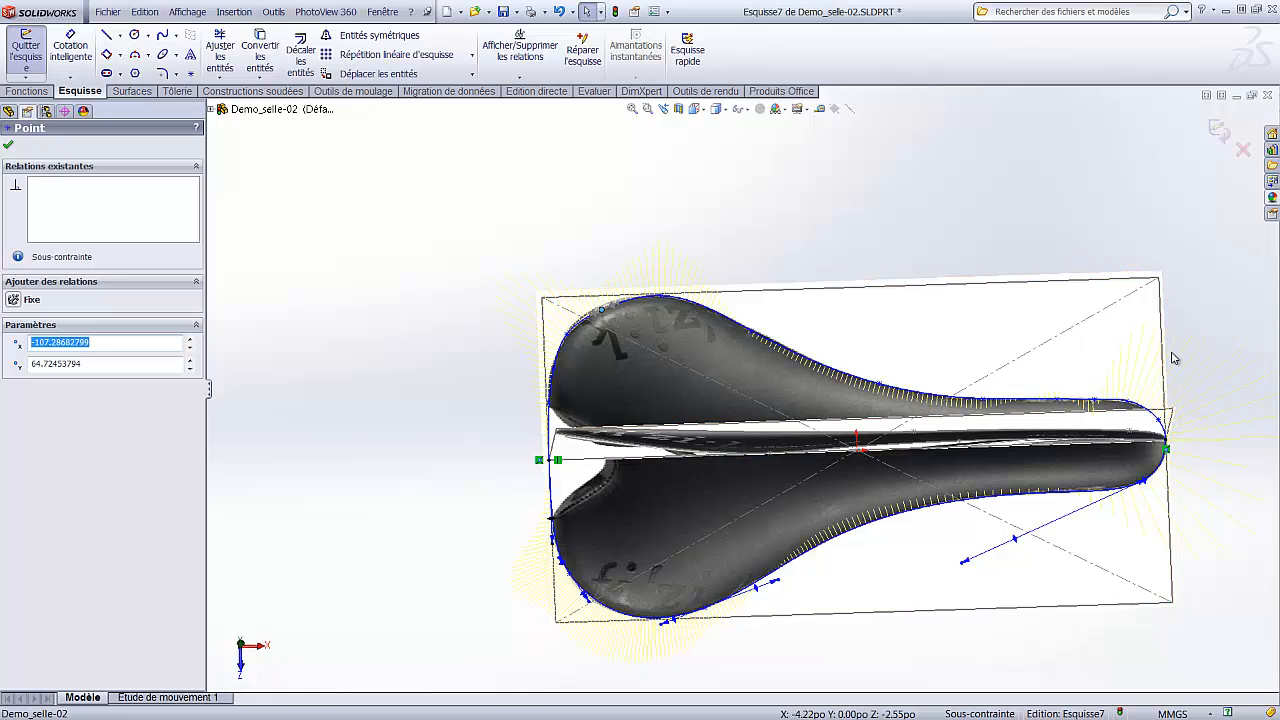
- Compare the curvature combs of both outline splines, including at the nose, and delete the many-point comparison spline
scroll(1106, 412, down, 2)
scroll(1030, 416, down, 1)
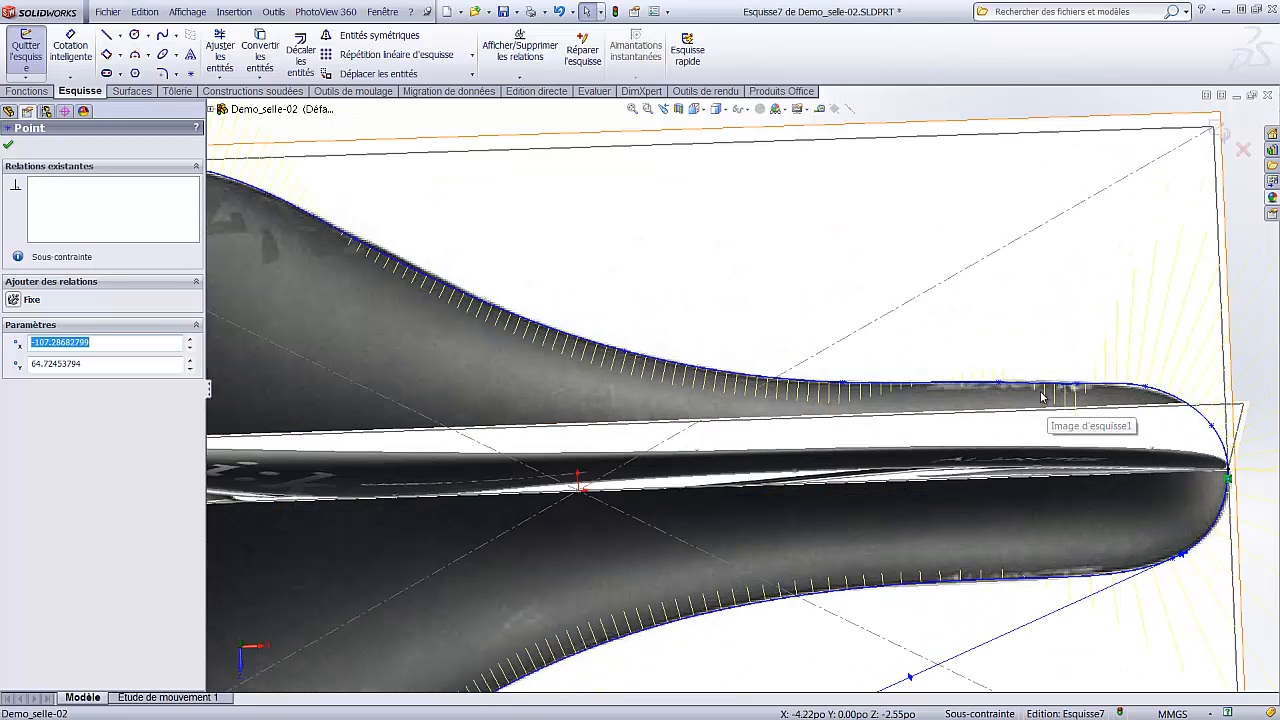
scroll(674, 269, up, 2)
click(607, 187)
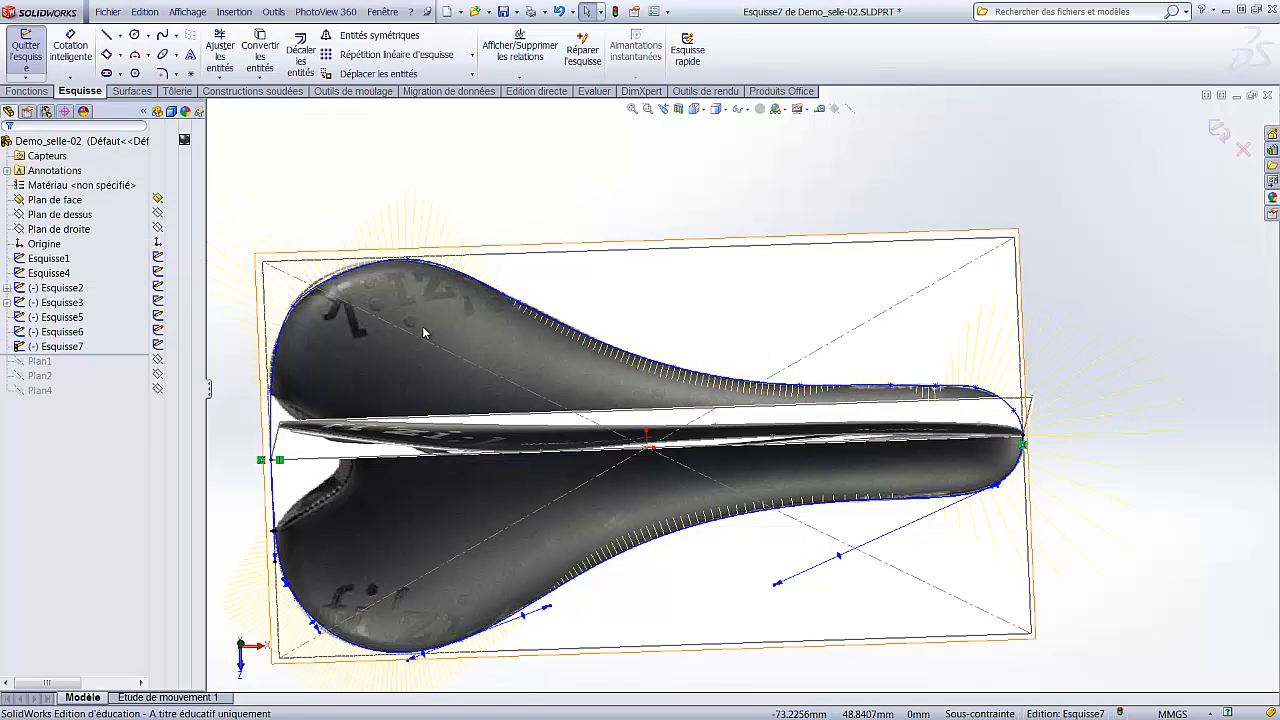
scroll(422, 328, up, 2)
scroll(654, 549, down, 1)
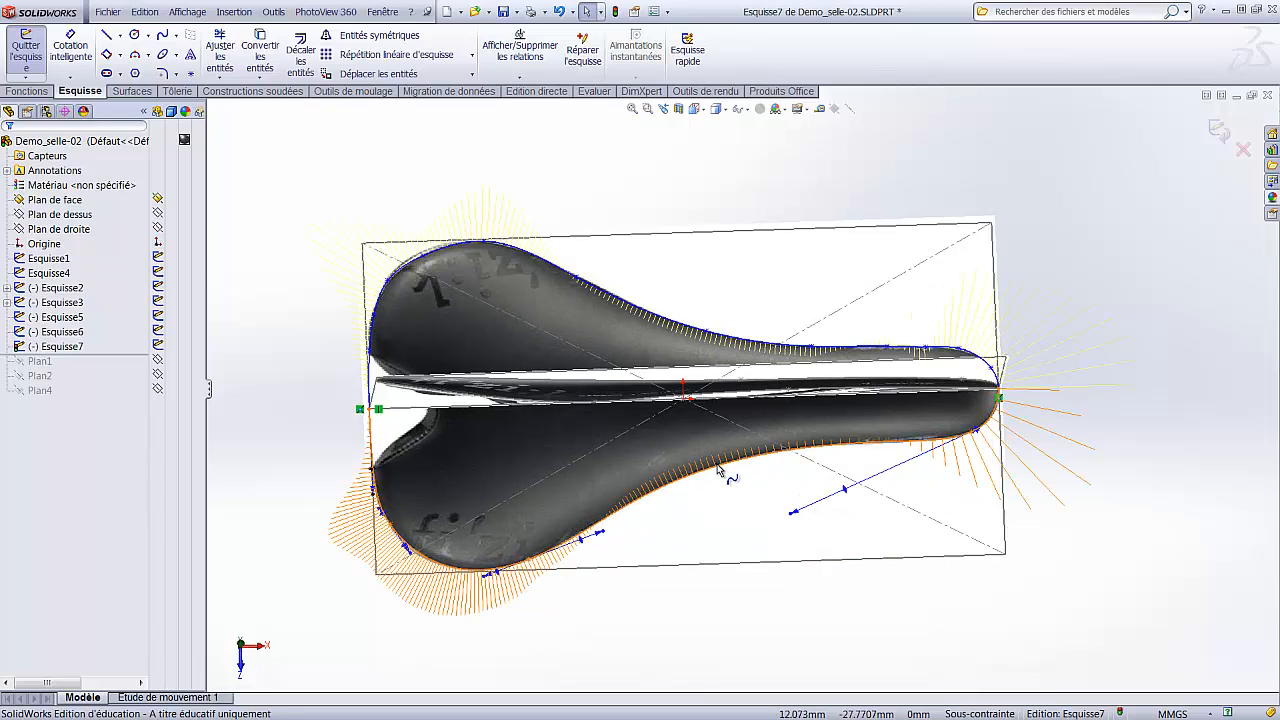
click(659, 316)
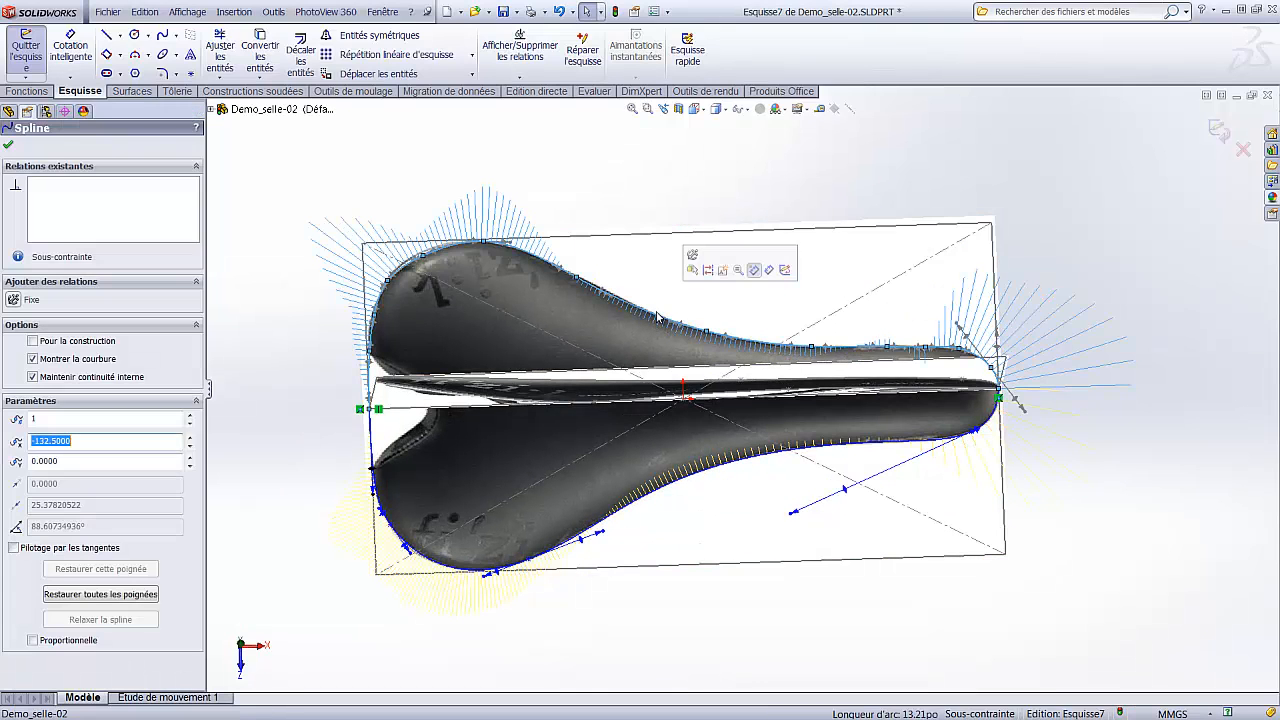
key(Delete)
- Turn off the curvature display on the remaining outline spline and exit Esquisse7
mouse_move(1043, 357)
middle_down()
mouse_move(1049, 286)
mouse_move(1029, 266)
mouse_move(253, 521)
middle_up()
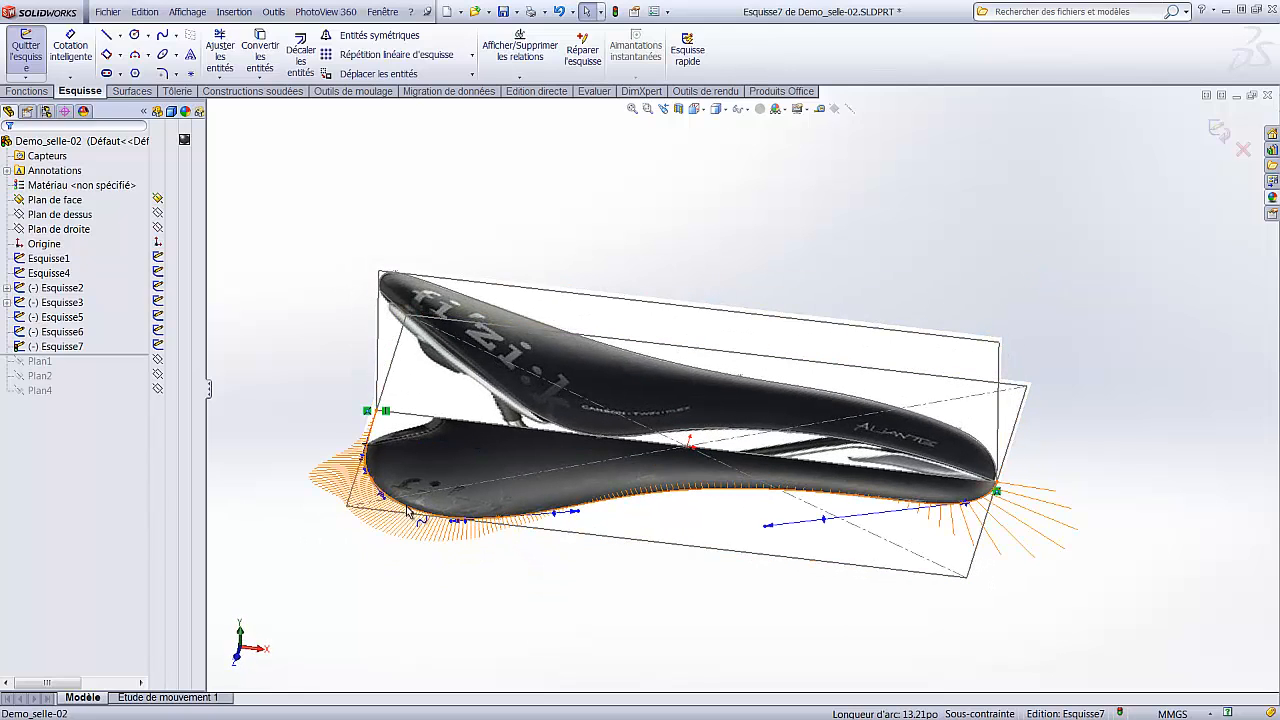
click(320, 444)
click(33, 359)
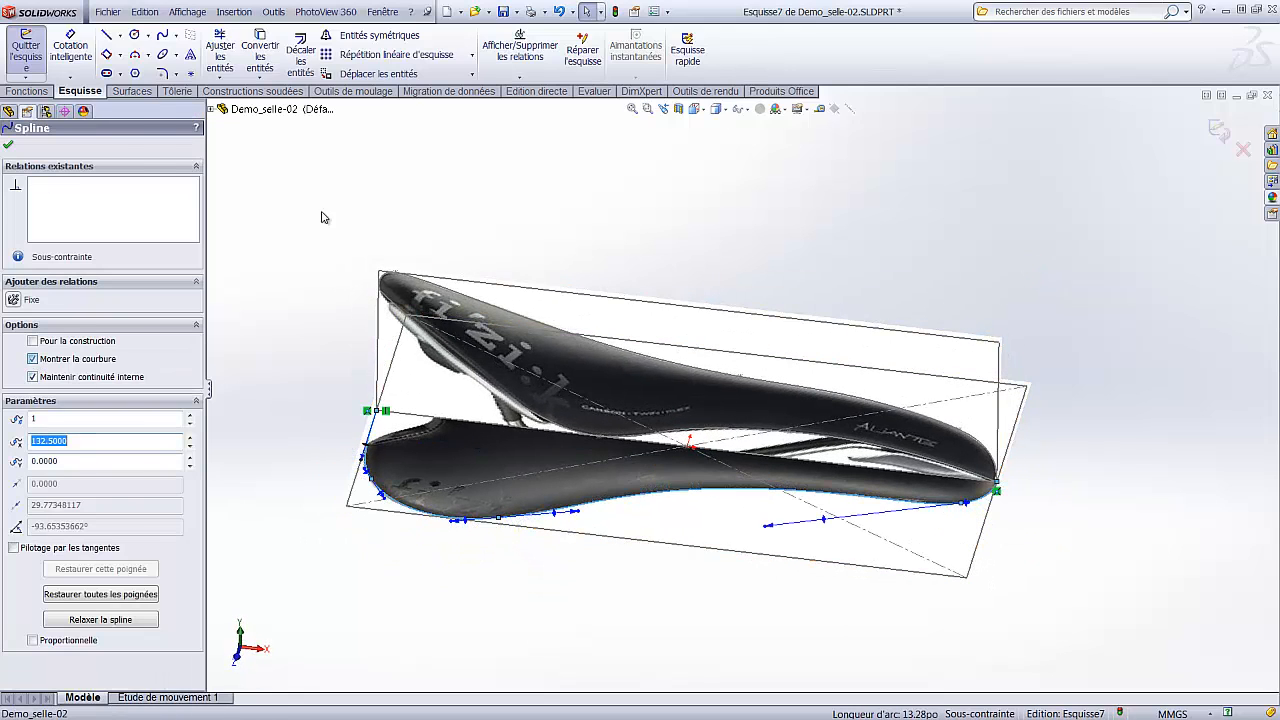
click(856, 207)
middle_drag(936, 200, 940, 220)
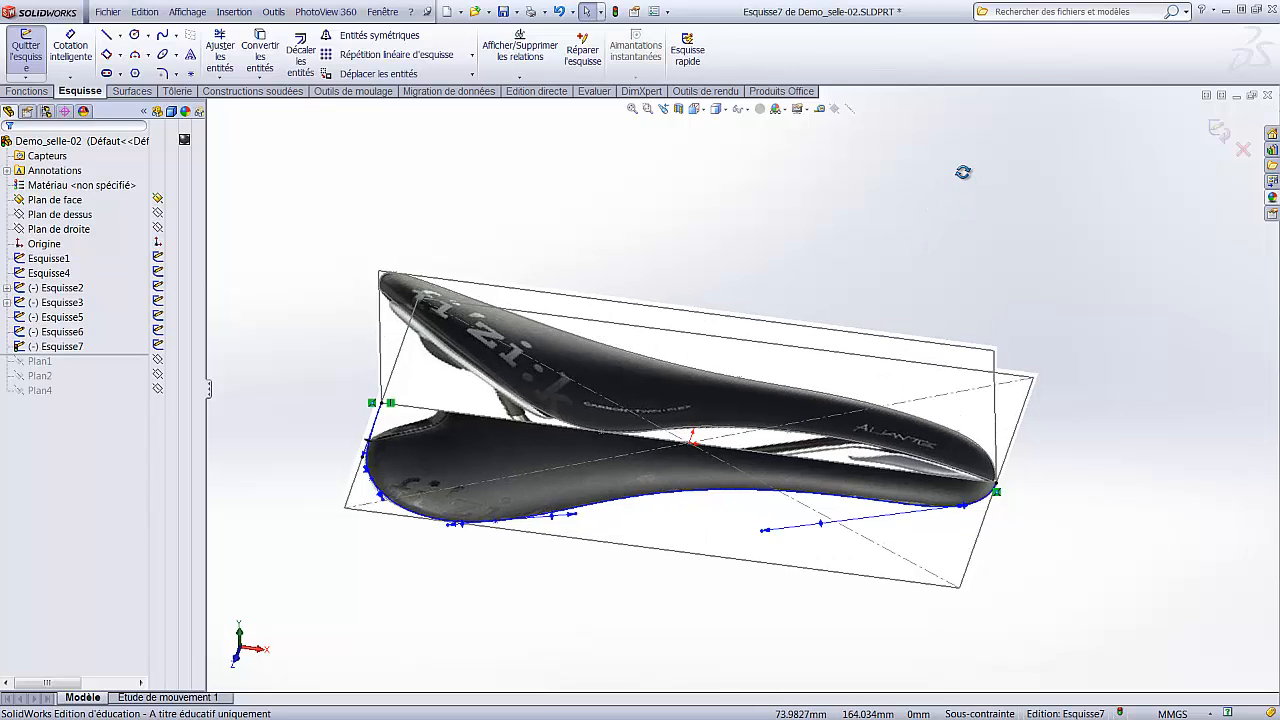
mouse_move(963, 172)
middle_down()
mouse_move(931, 174)
mouse_move(885, 212)
middle_up()
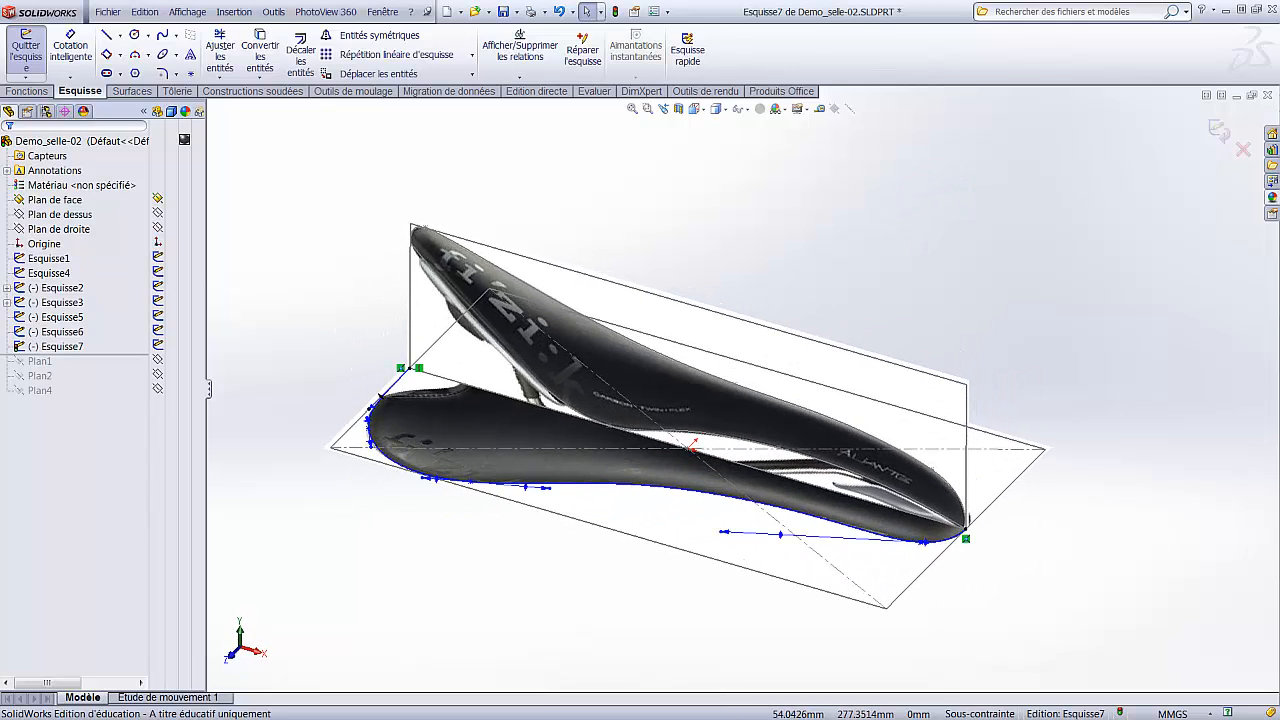
click(1220, 134)
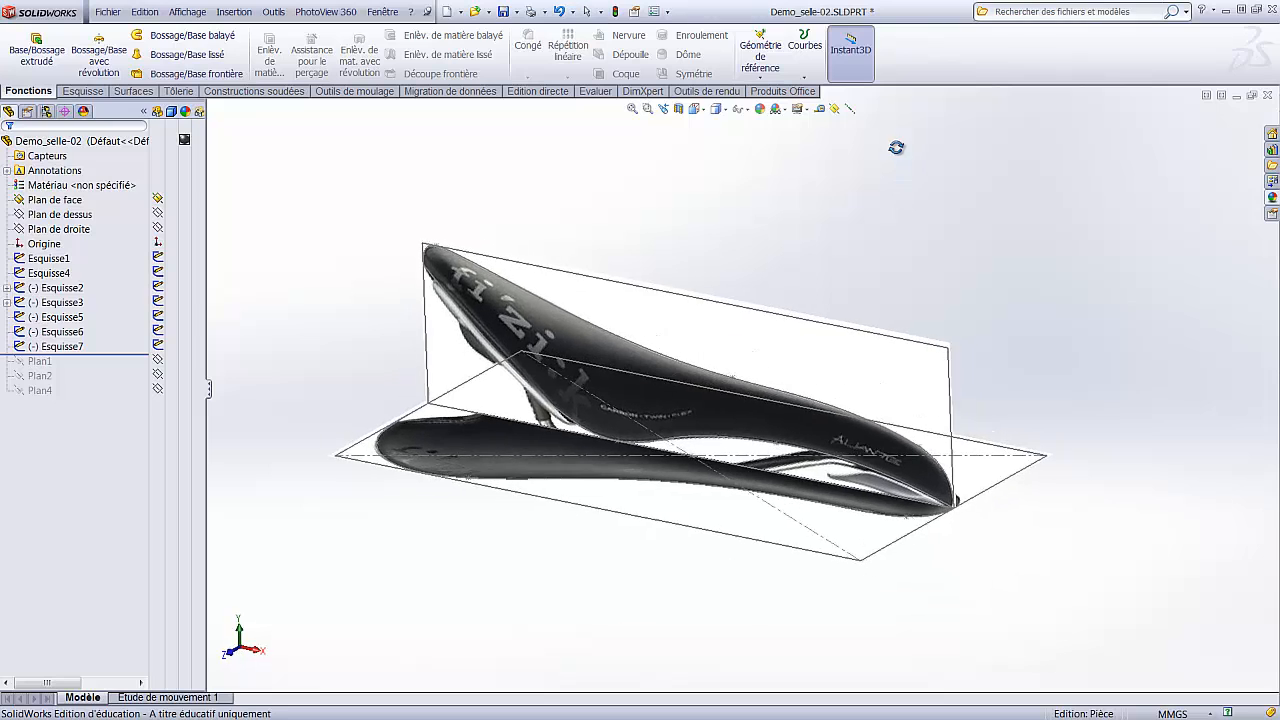